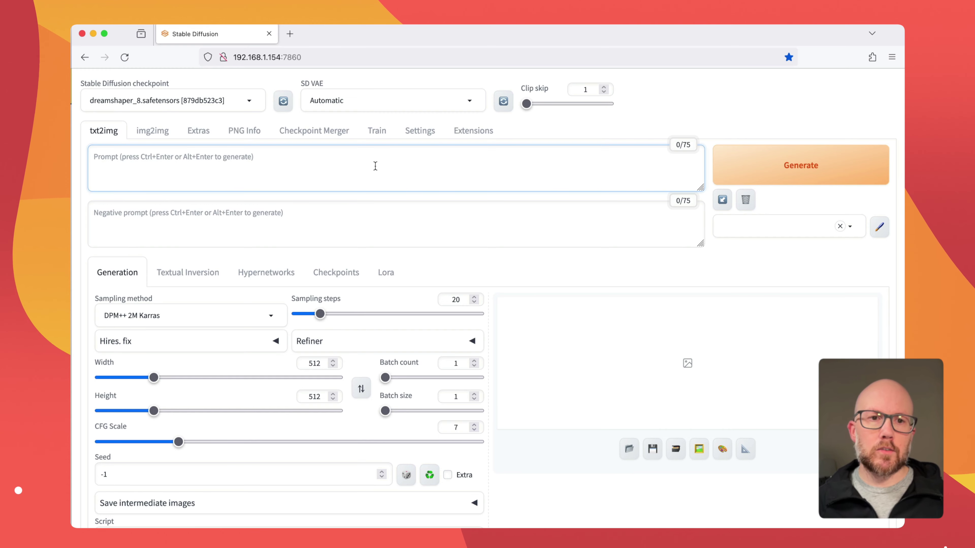
Generate a dog image from the prompt 'dog' with Seed left at -1 (random)
{"action": "type", "text": "dog"}
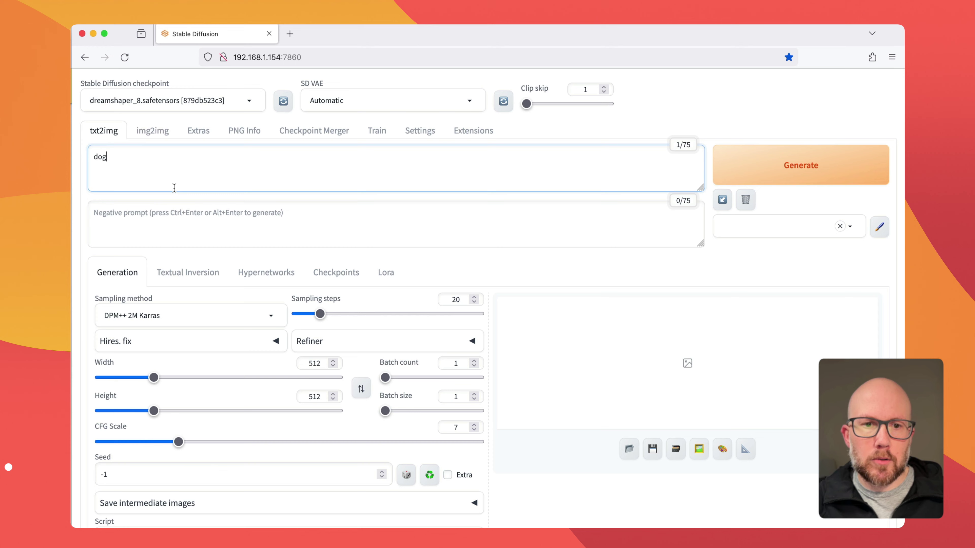
{"action": "scroll", "coordinate": [307, 353], "scroll_direction": "down", "scroll_amount": 2}
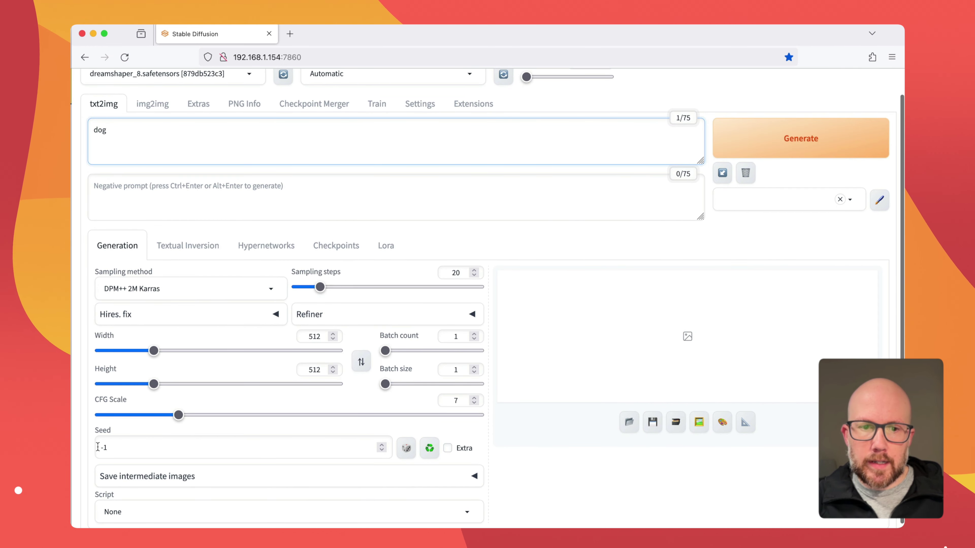
{"action": "double_click", "coordinate": [116, 447]}
{"action": "left_click", "coordinate": [762, 146]}
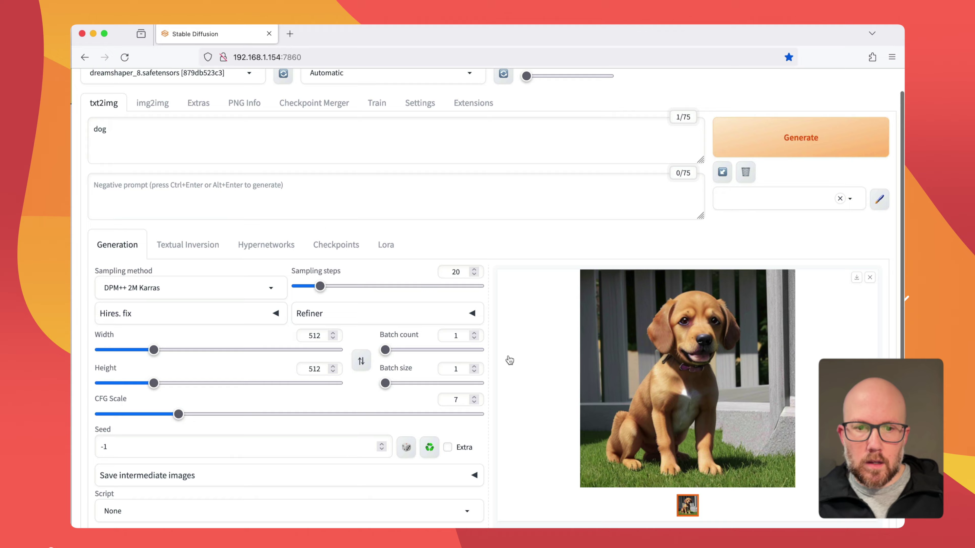
Paste the seed 180119001 into the Seed field
{"action": "scroll", "coordinate": [503, 361], "scroll_direction": "down", "scroll_amount": 3}
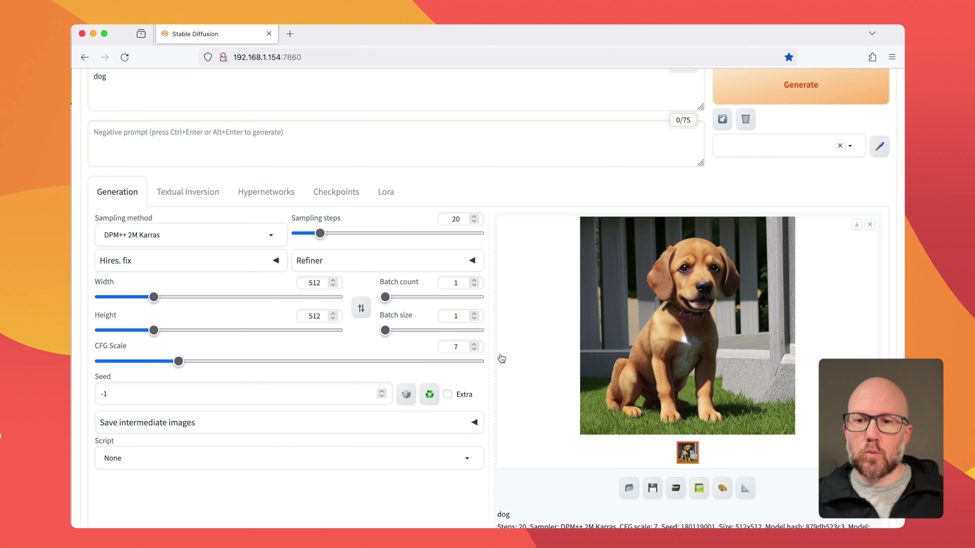
{"action": "scroll", "coordinate": [506, 357], "scroll_direction": "down", "scroll_amount": 3}
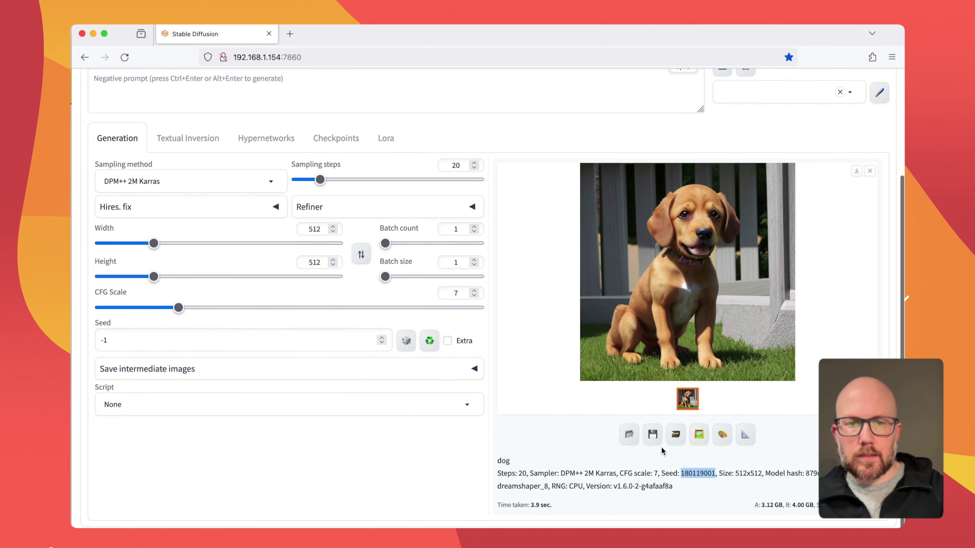
{"action": "double_click", "coordinate": [135, 333]}
{"action": "type", "text": "180119001"}
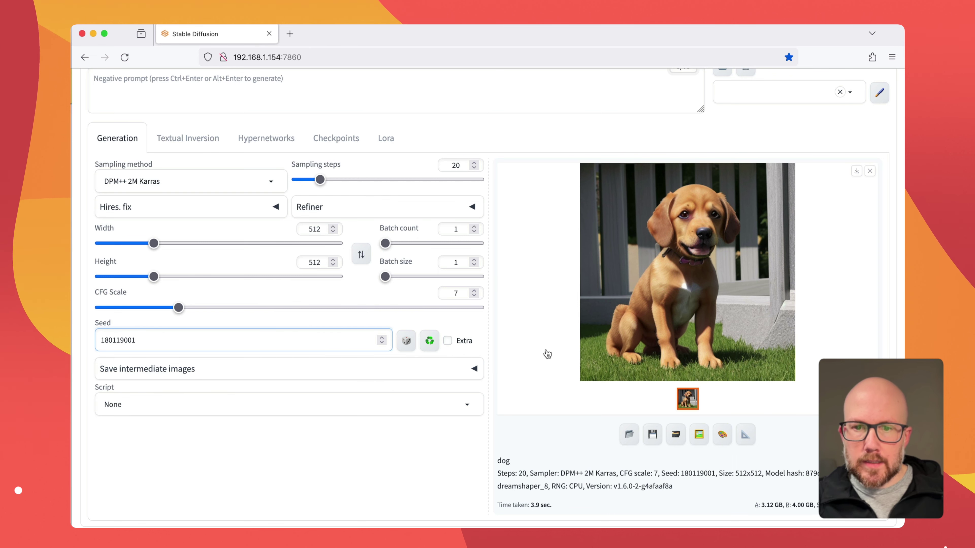
Enable Save intermediate images, regenerate with the fixed seed, and open Finder
{"action": "left_click", "coordinate": [472, 369]}
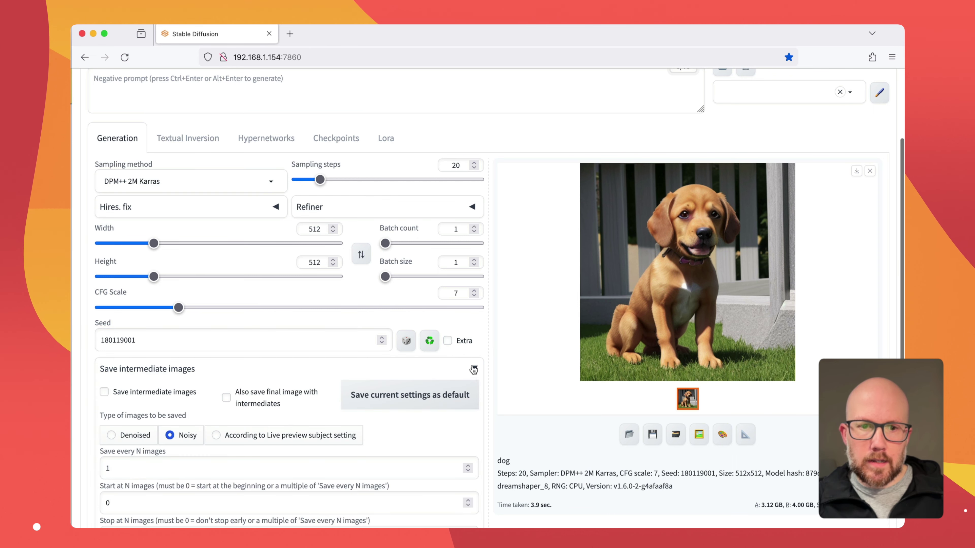
{"action": "left_click", "coordinate": [158, 395]}
{"action": "scroll", "coordinate": [198, 397], "scroll_direction": "down", "scroll_amount": 5}
{"action": "scroll", "coordinate": [198, 397], "scroll_direction": "down", "scroll_amount": 4}
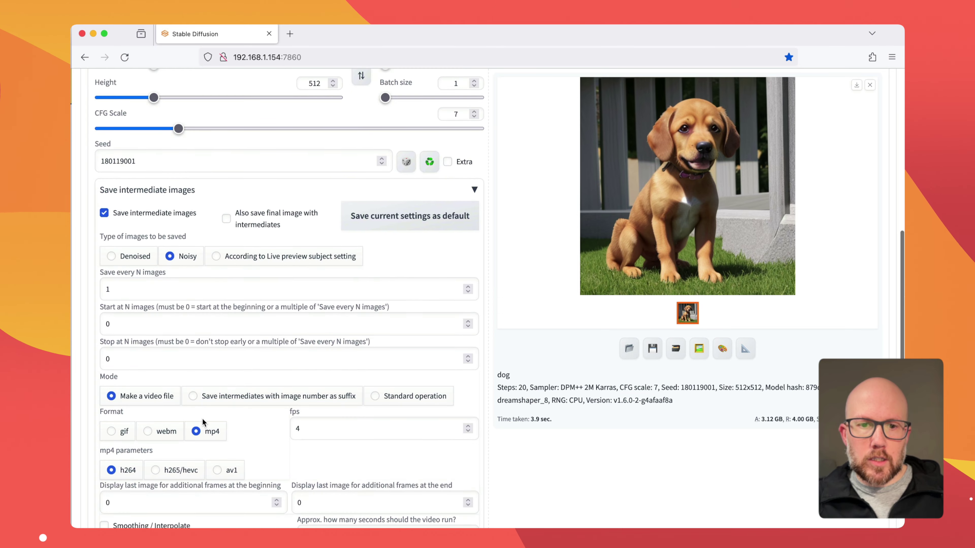
{"action": "scroll", "coordinate": [223, 416], "scroll_direction": "up", "scroll_amount": 13}
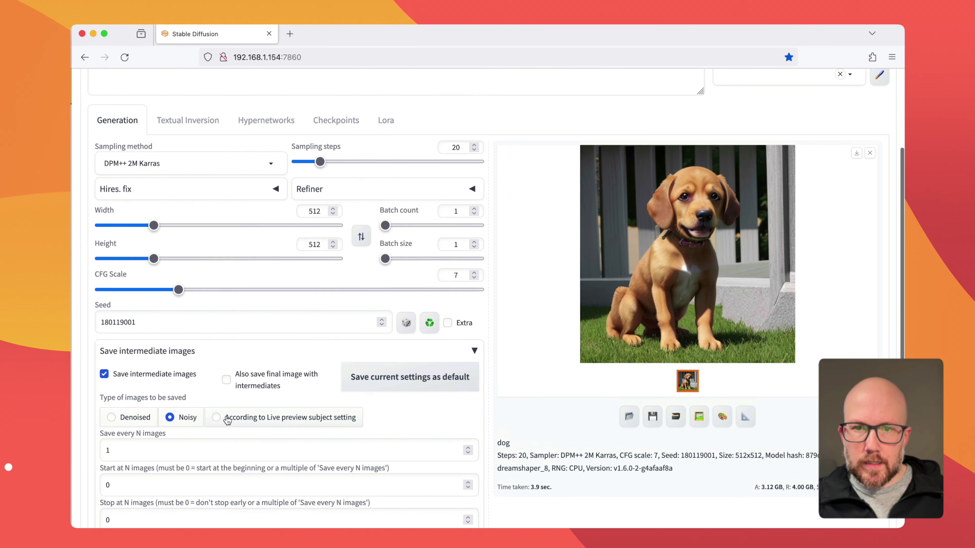
{"action": "left_click", "coordinate": [721, 178]}
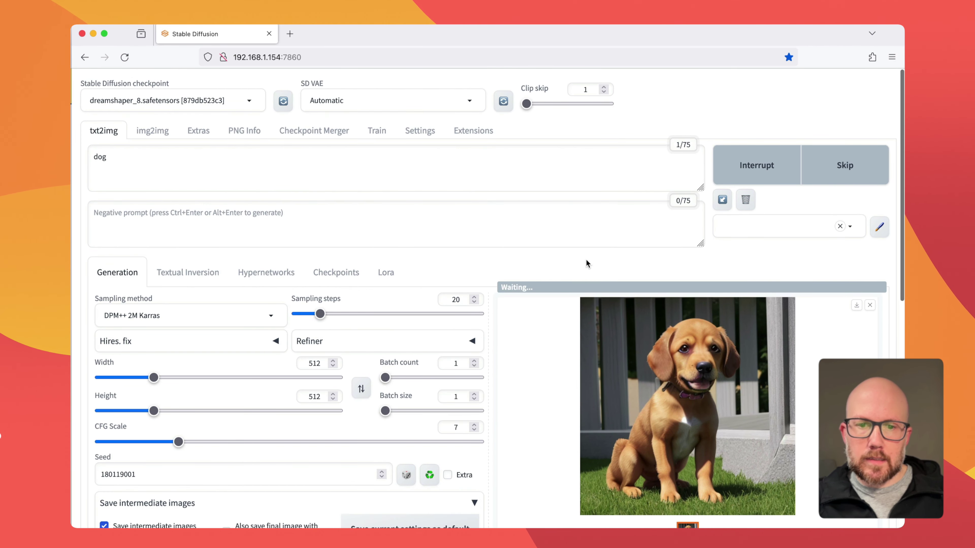
{"action": "left_click", "coordinate": [96, 515]}
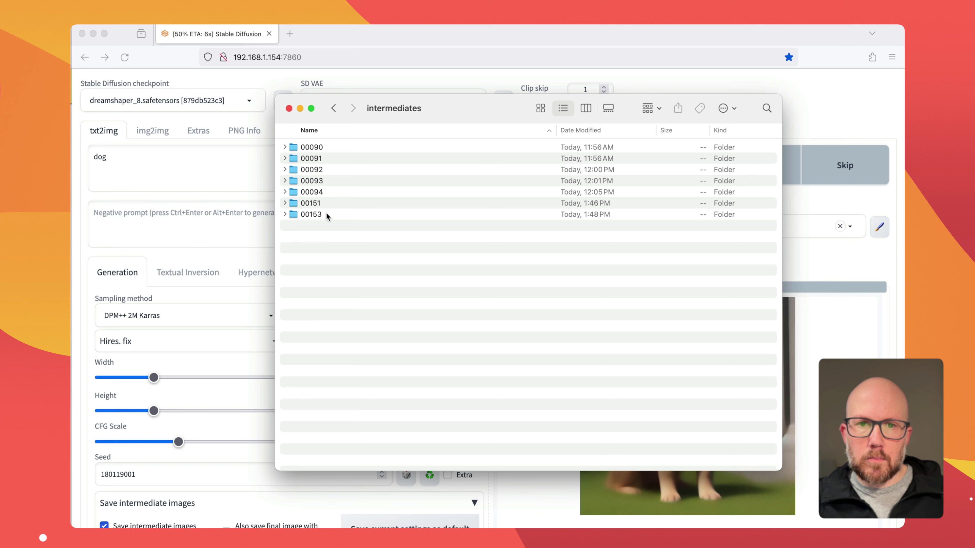
Expand folder 00153 and Quick Look the first noisy intermediate, 00153-001
{"action": "left_click", "coordinate": [285, 214]}
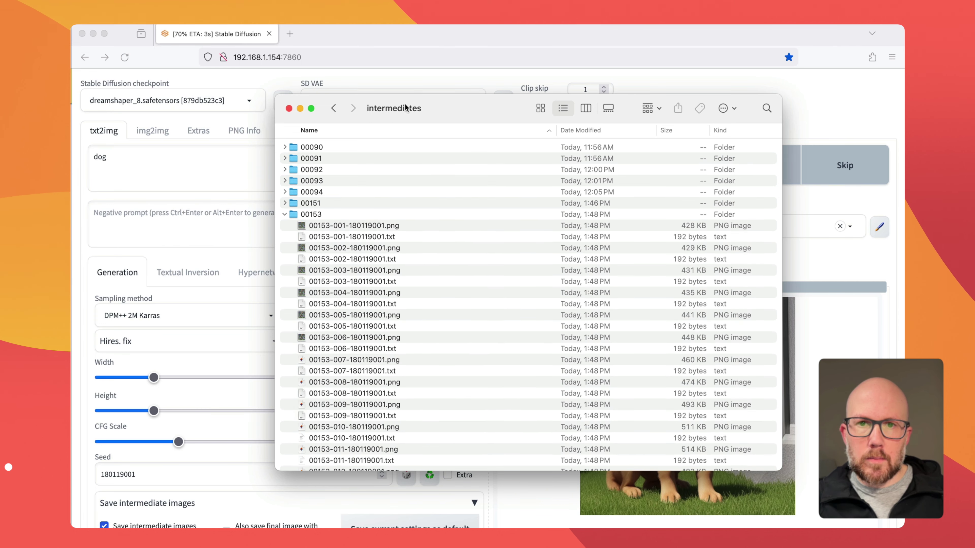
{"action": "left_click_drag", "start_coordinate": [405, 109], "coordinate": [234, 116]}
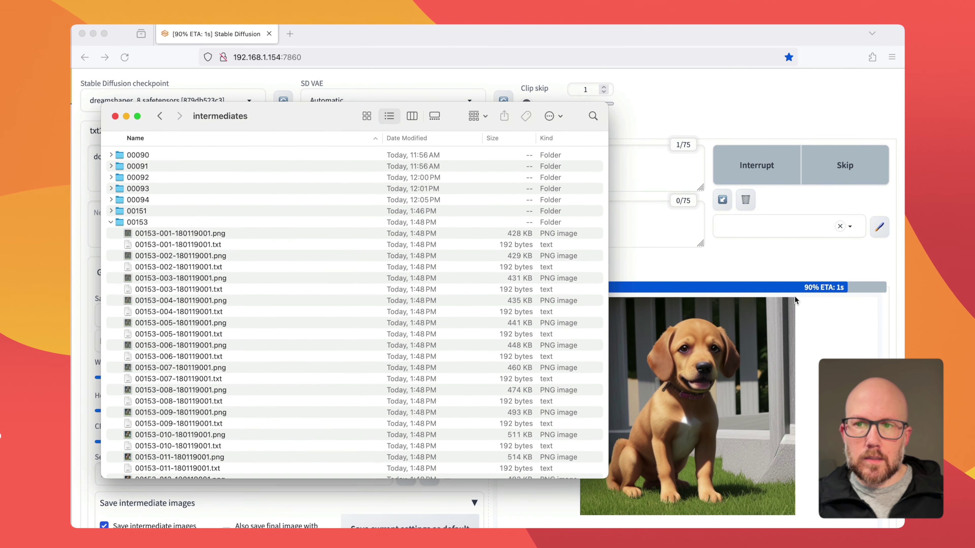
{"action": "left_click", "coordinate": [177, 233]}
{"action": "scroll", "coordinate": [172, 239], "scroll_direction": "down", "scroll_amount": 5}
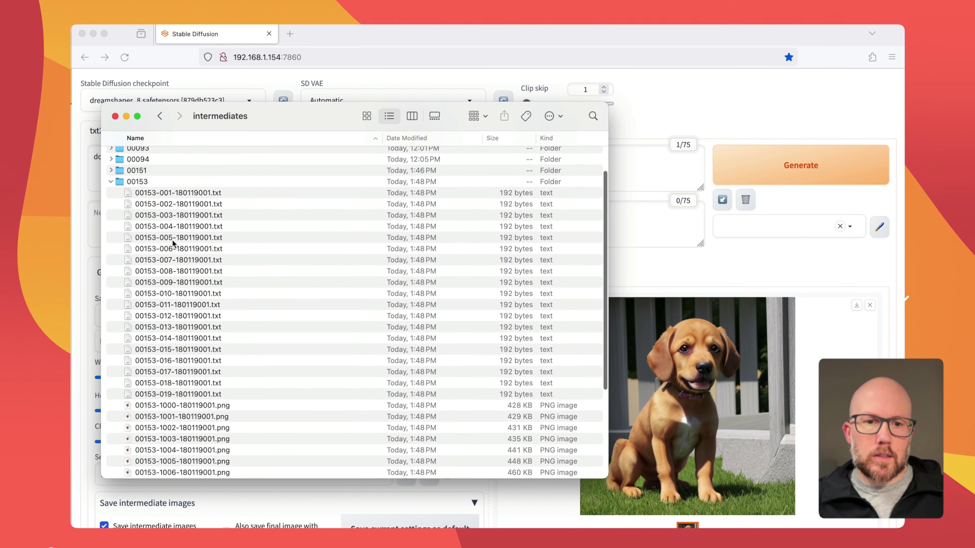
{"action": "left_click", "coordinate": [214, 355]}
{"action": "scroll", "coordinate": [288, 346], "scroll_direction": "up", "scroll_amount": 3}
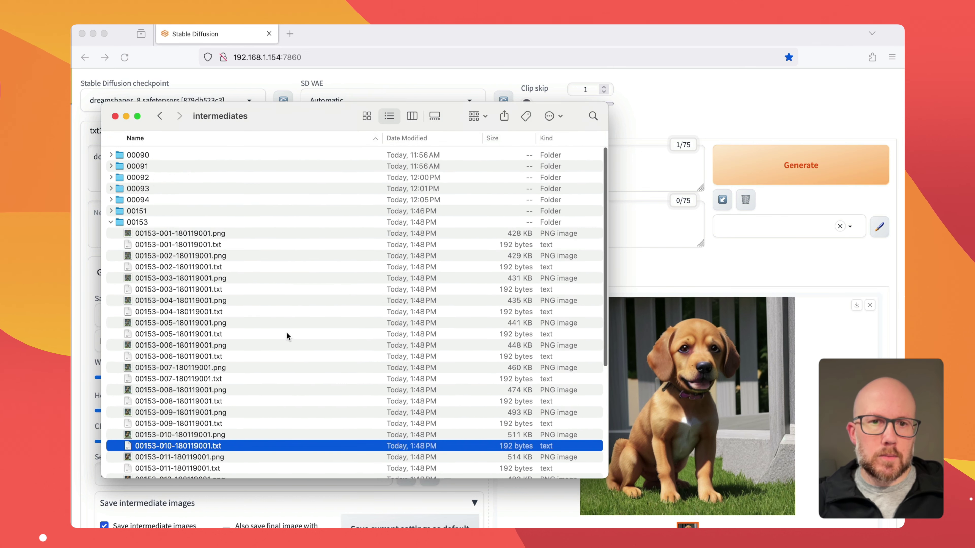
{"action": "left_click", "coordinate": [218, 236]}
{"action": "key", "text": "space"}
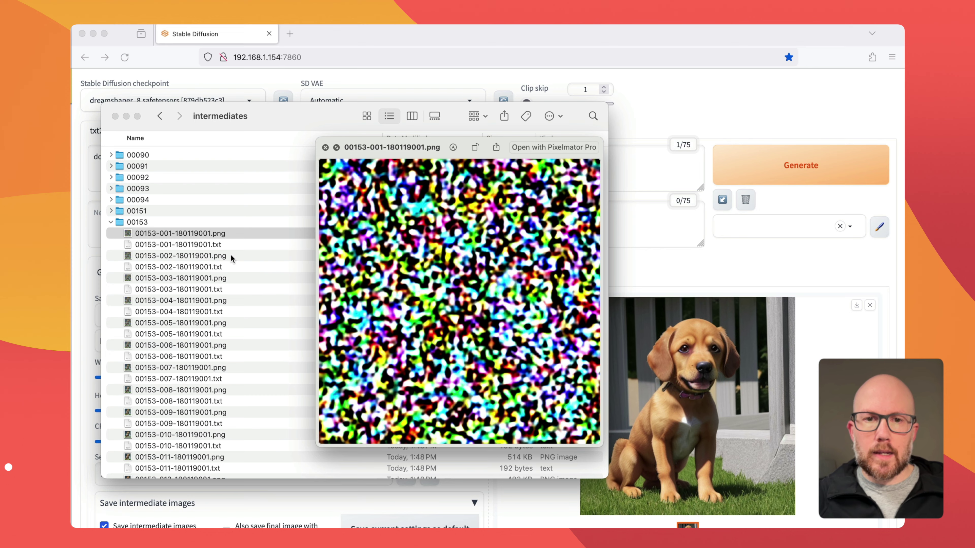
{"action": "key", "text": "space"}
Quick Look the intermediates mp4 video of the dog forming
{"action": "scroll", "coordinate": [230, 307], "scroll_direction": "down", "scroll_amount": 10}
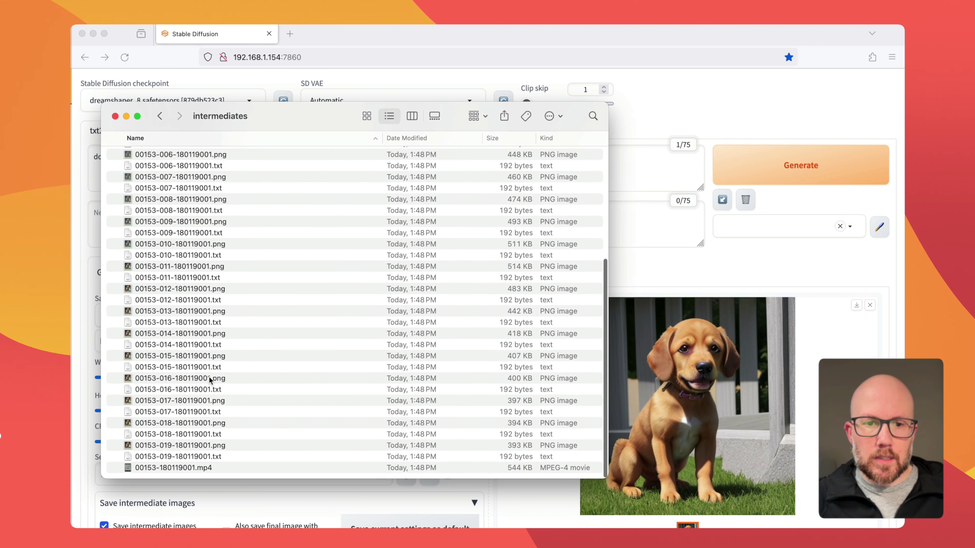
{"action": "left_click", "coordinate": [201, 467]}
{"action": "key", "text": "space"}
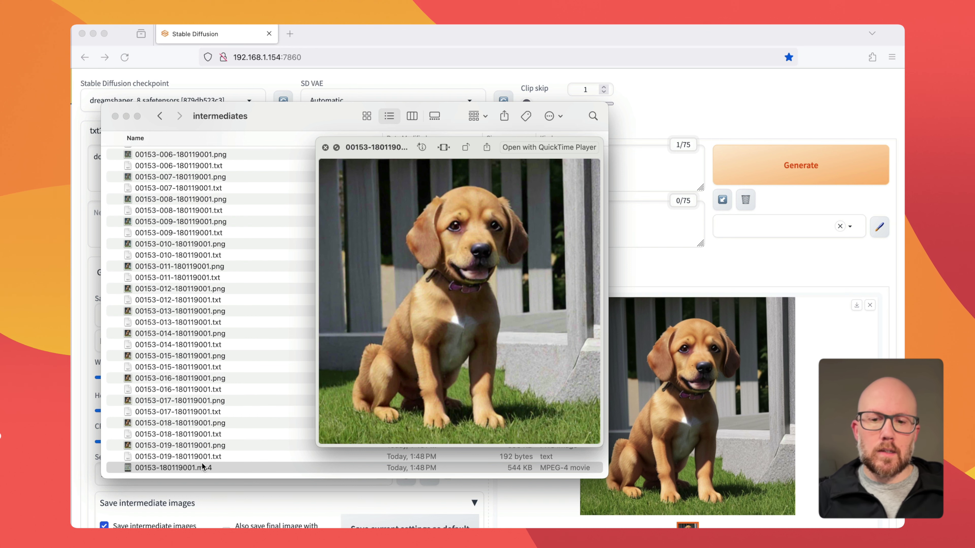
{"action": "key", "text": "space"}
{"action": "left_click", "coordinate": [711, 284]}
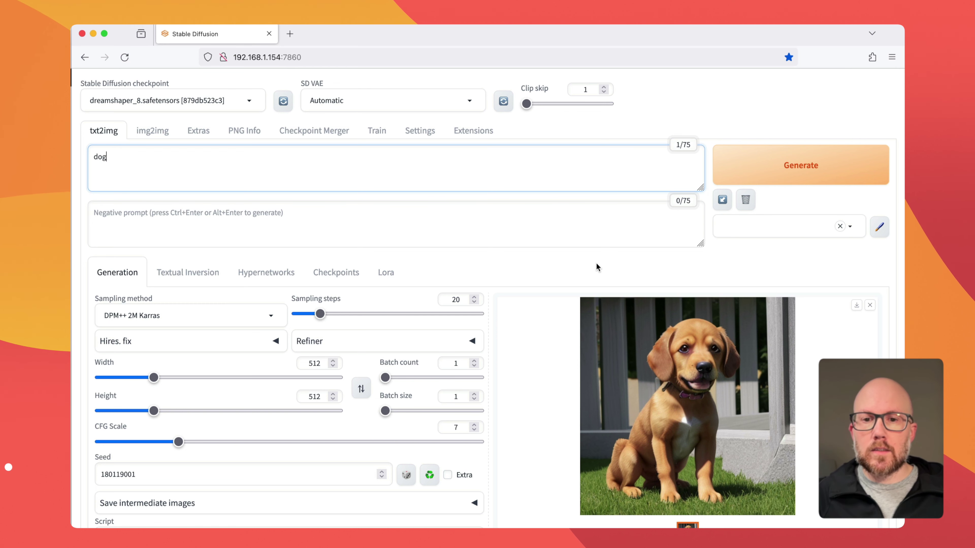
Reset Seed to -1, use X/Y/Z plot with X type Seed values 1-20(+2), and generate
{"action": "scroll", "coordinate": [564, 313], "scroll_direction": "down", "scroll_amount": 2}
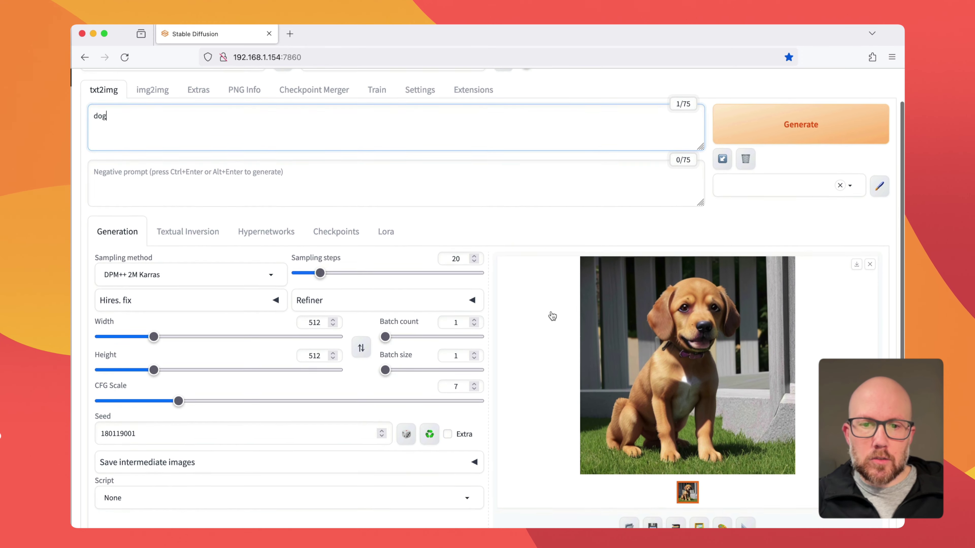
{"action": "left_click", "coordinate": [407, 430]}
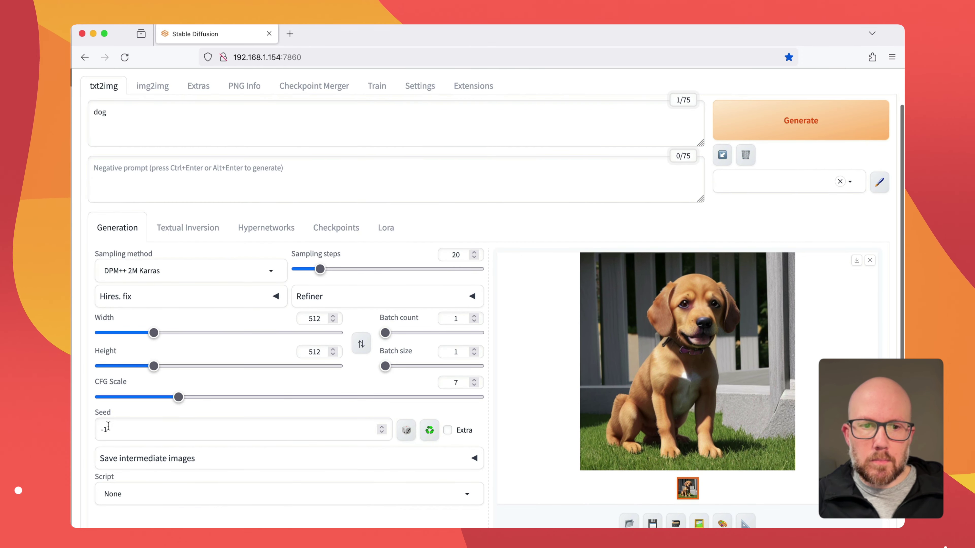
{"action": "left_click", "coordinate": [213, 488]}
{"action": "left_click", "coordinate": [178, 477]}
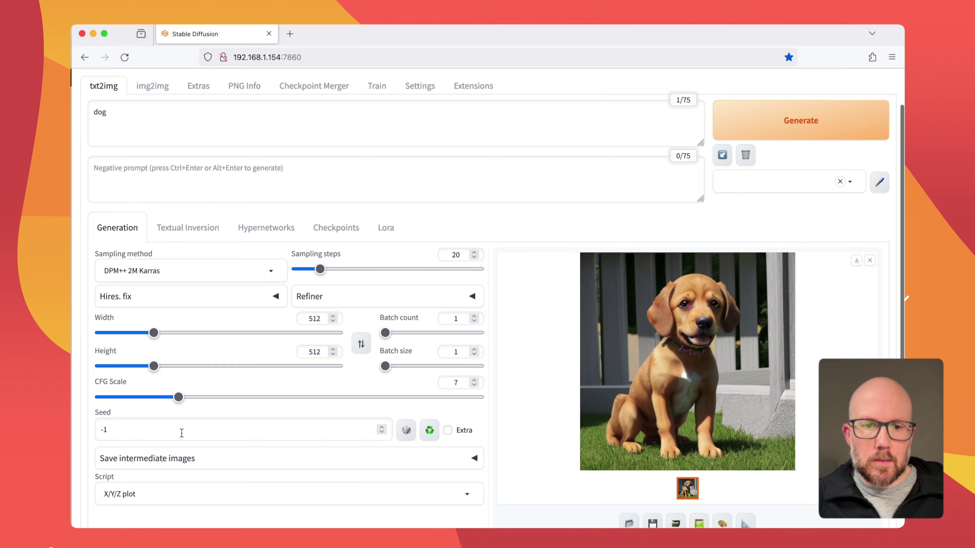
{"action": "scroll", "coordinate": [184, 422], "scroll_direction": "down", "scroll_amount": 5}
{"action": "left_click", "coordinate": [331, 397]}
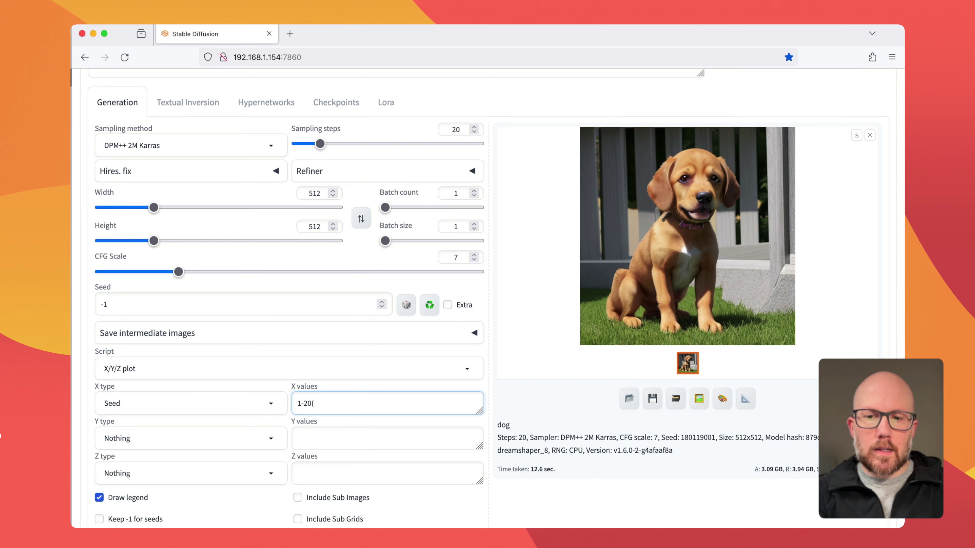
{"action": "type", "text": "1-20(+"}
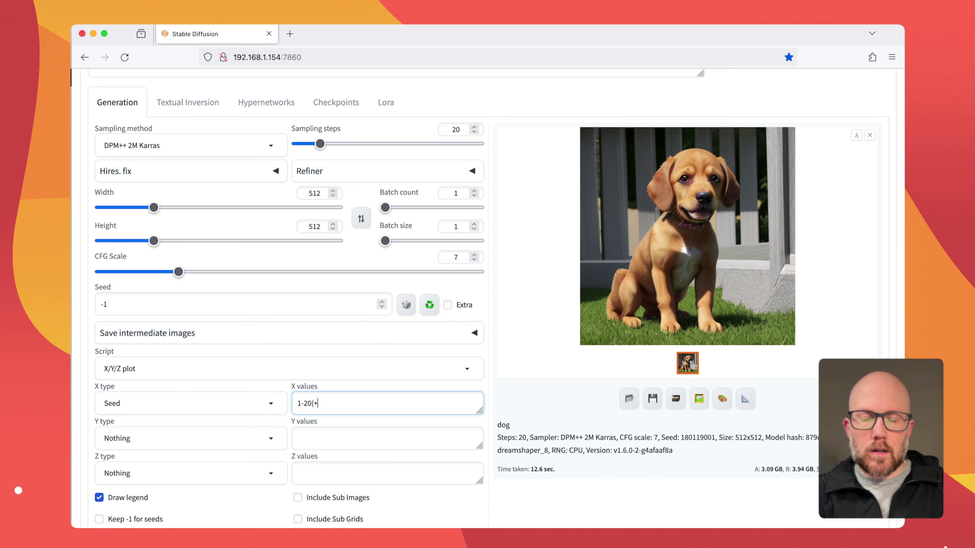
{"action": "type", "text": "2"}
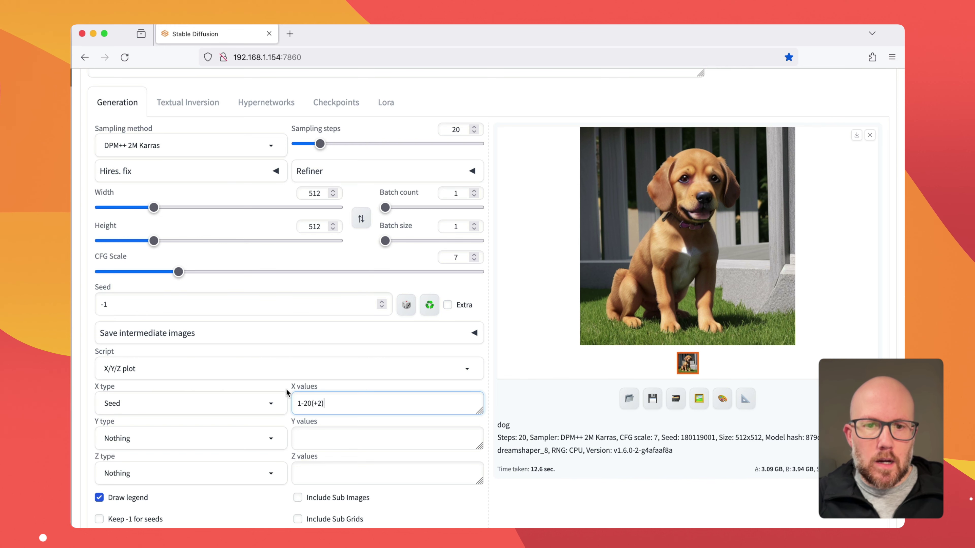
{"action": "scroll", "coordinate": [315, 401], "scroll_direction": "up", "scroll_amount": 1}
{"action": "scroll", "coordinate": [330, 421], "scroll_direction": "up", "scroll_amount": 8}
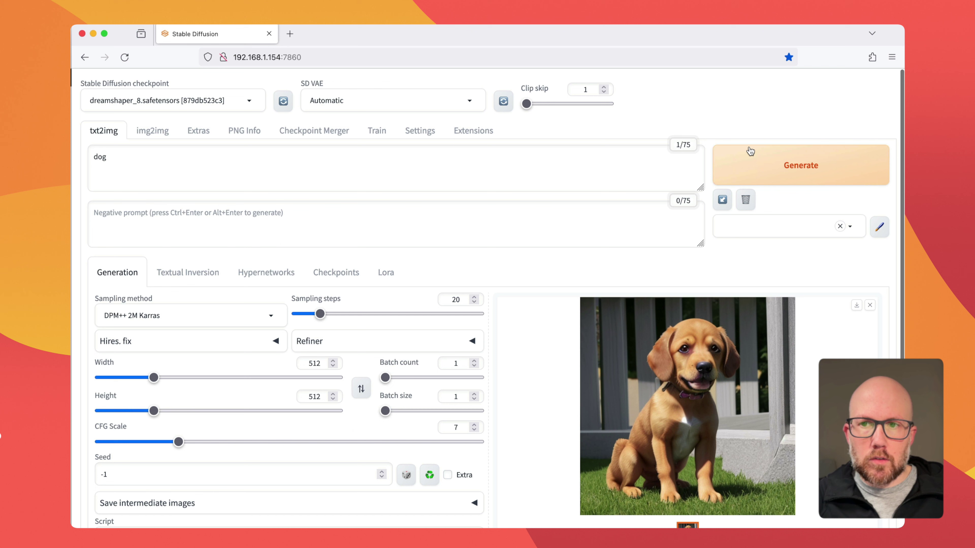
{"action": "left_click", "coordinate": [784, 164]}
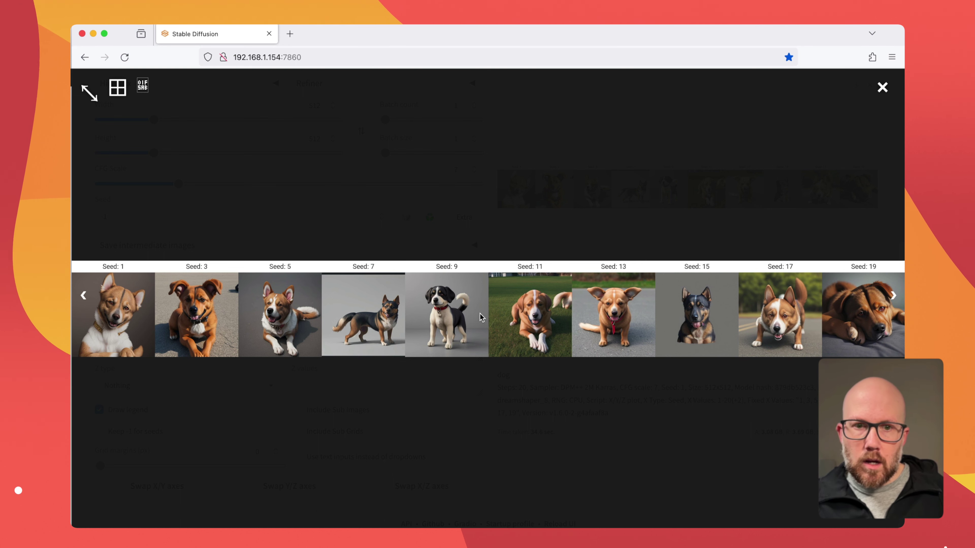
Close the enlarged view of the seed 1-19 dog grid
{"action": "left_click", "coordinate": [417, 221]}
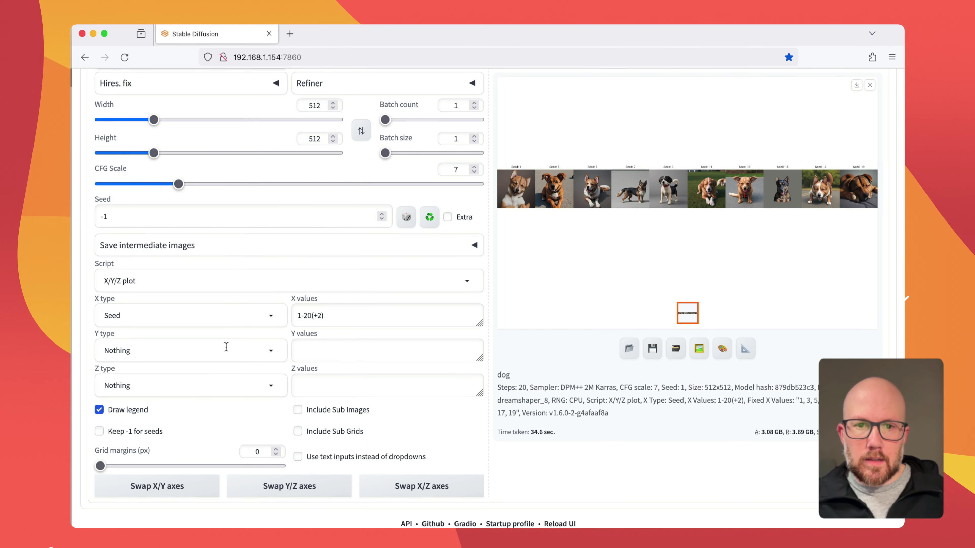
Change the X values to 1-3 and generate the three-seed dog grid
{"action": "left_click_drag", "start_coordinate": [303, 321], "coordinate": [333, 318]}
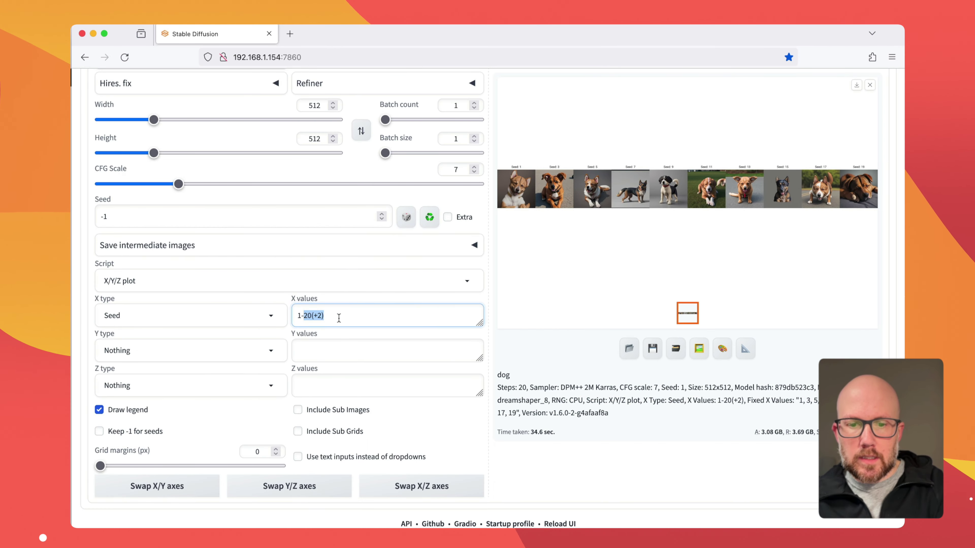
{"action": "type", "text": "5"}
{"action": "scroll", "coordinate": [559, 401], "scroll_direction": "up", "scroll_amount": 6}
{"action": "key", "text": "ctrl+Return"}
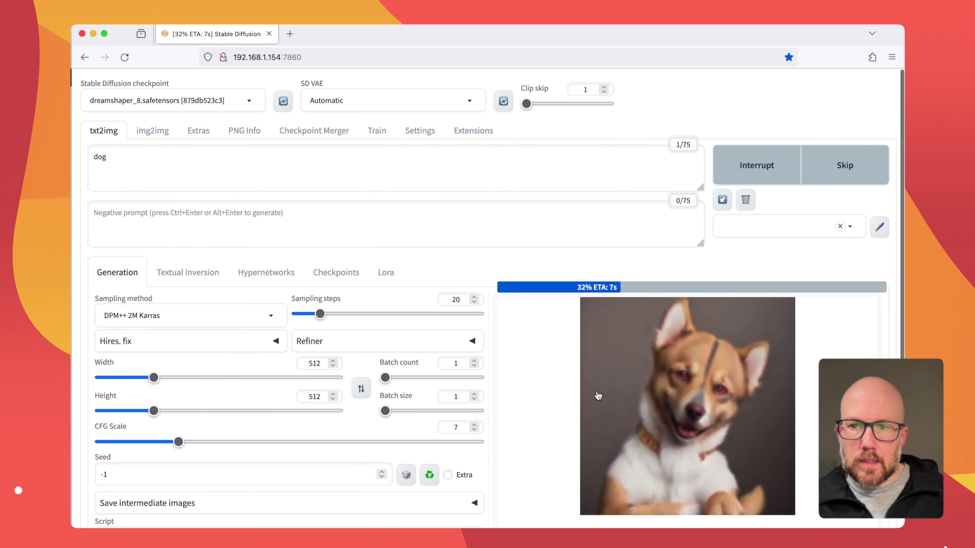
{"action": "scroll", "coordinate": [373, 389], "scroll_direction": "down", "scroll_amount": 3}
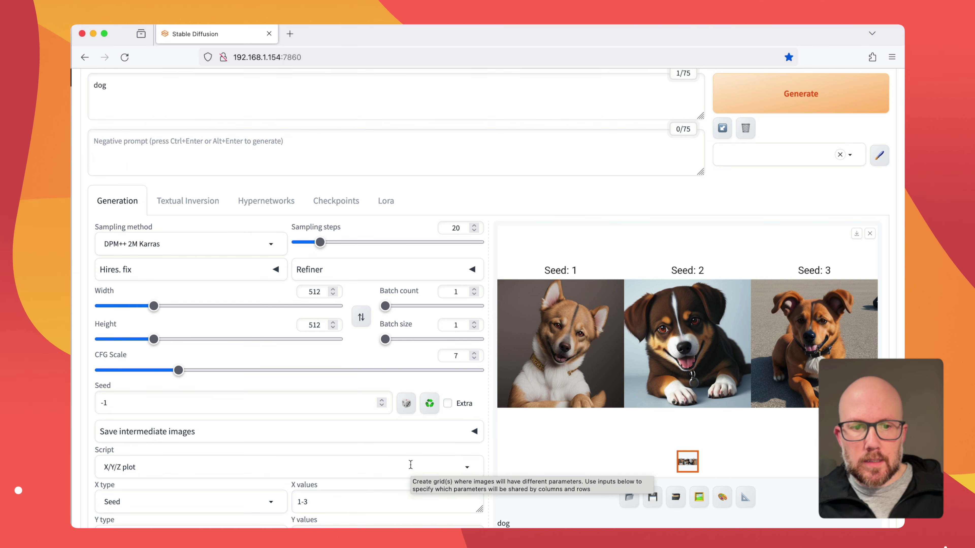
{"action": "left_click", "coordinate": [410, 465]}
Set Script to None and return to the top of the txt2img page
{"action": "left_click", "coordinate": [271, 415]}
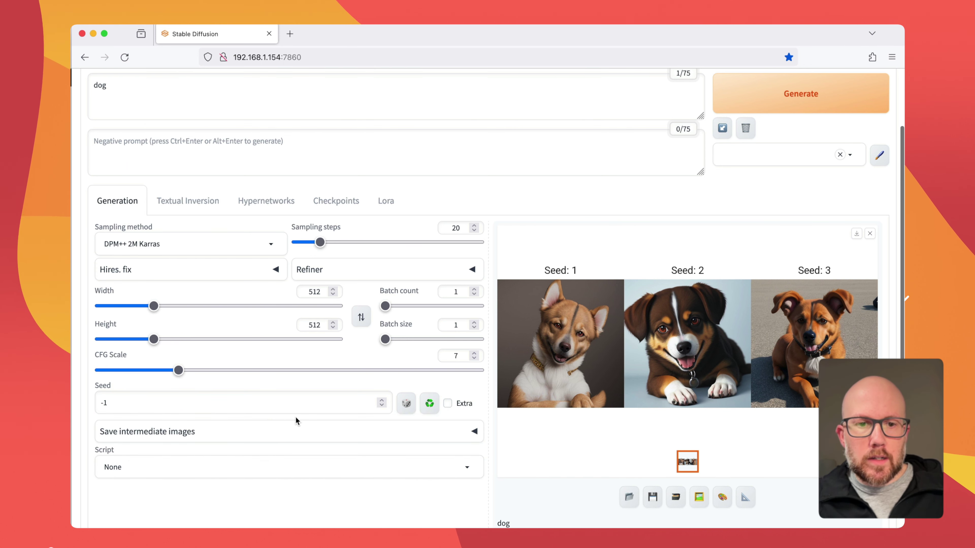
{"action": "scroll", "coordinate": [296, 417], "scroll_direction": "up", "scroll_amount": 2}
{"action": "scroll", "coordinate": [296, 416], "scroll_direction": "up", "scroll_amount": 1}
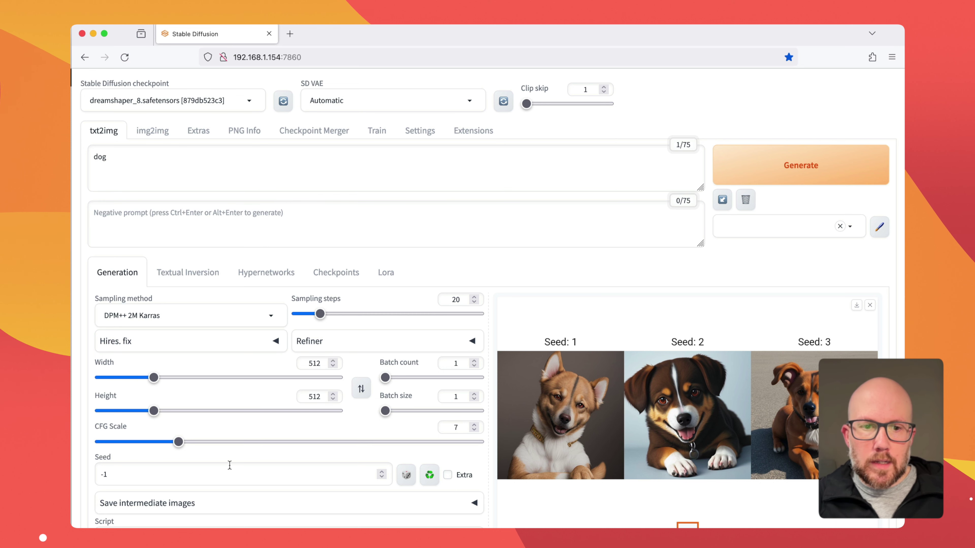
Set Seed to 1 and generate a single dog image at 512×512
{"action": "left_click", "coordinate": [96, 464]}
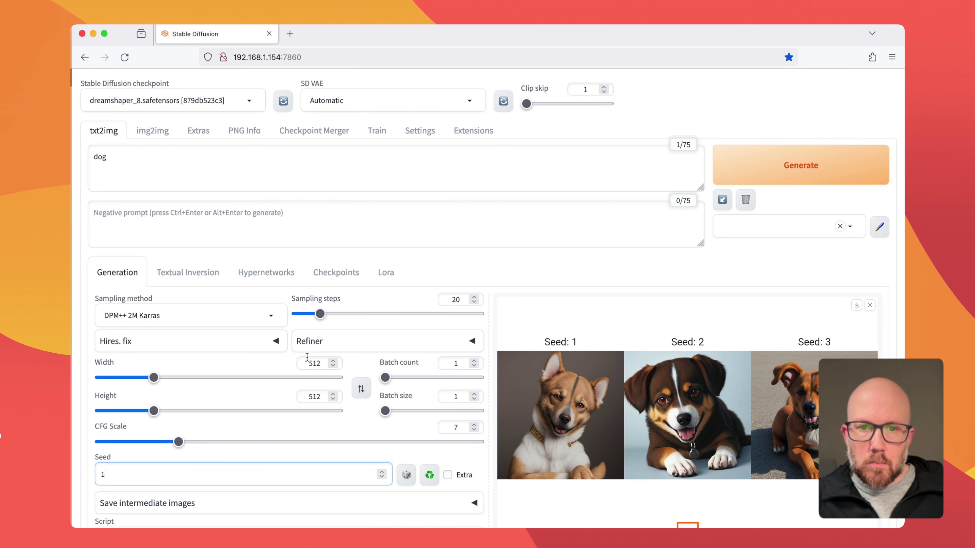
{"action": "left_click", "coordinate": [333, 363]}
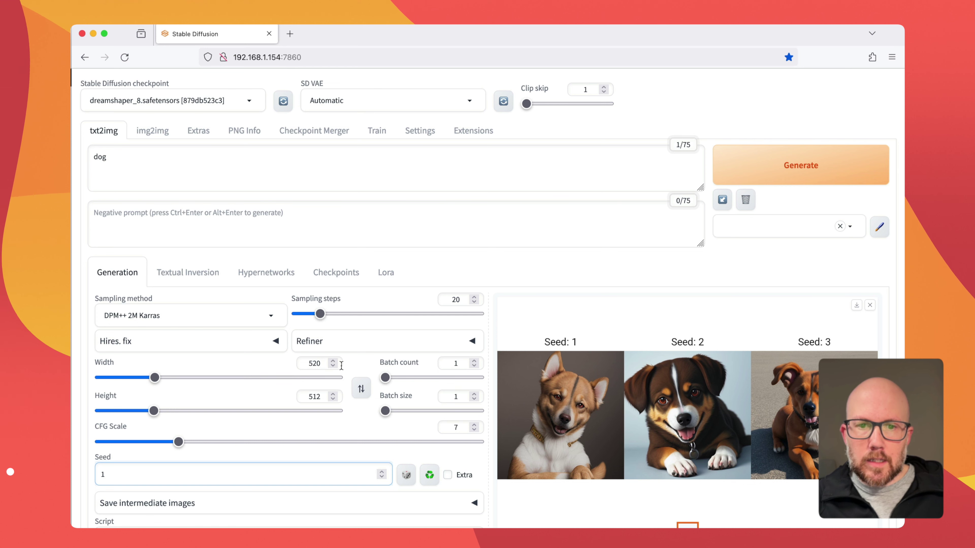
{"action": "left_click", "coordinate": [755, 169]}
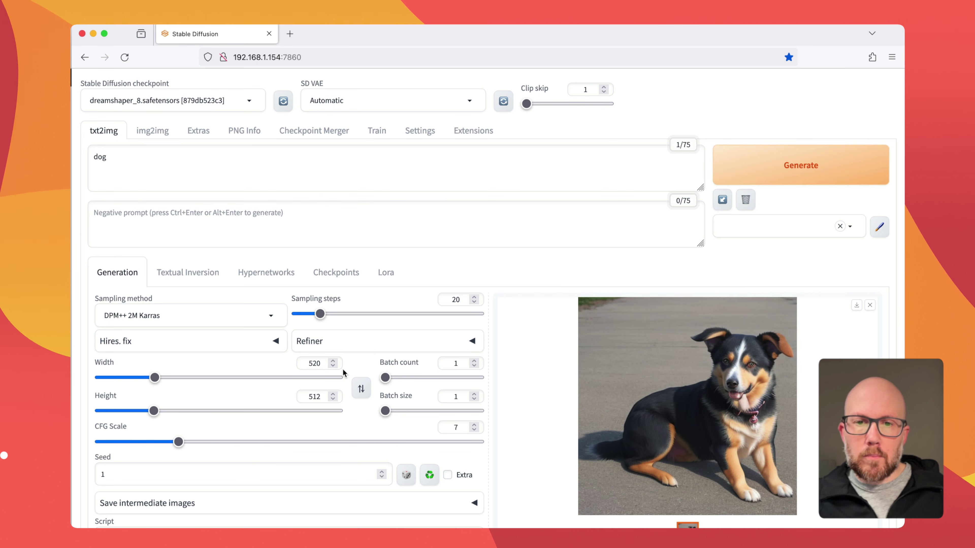
{"action": "left_click", "coordinate": [725, 160]}
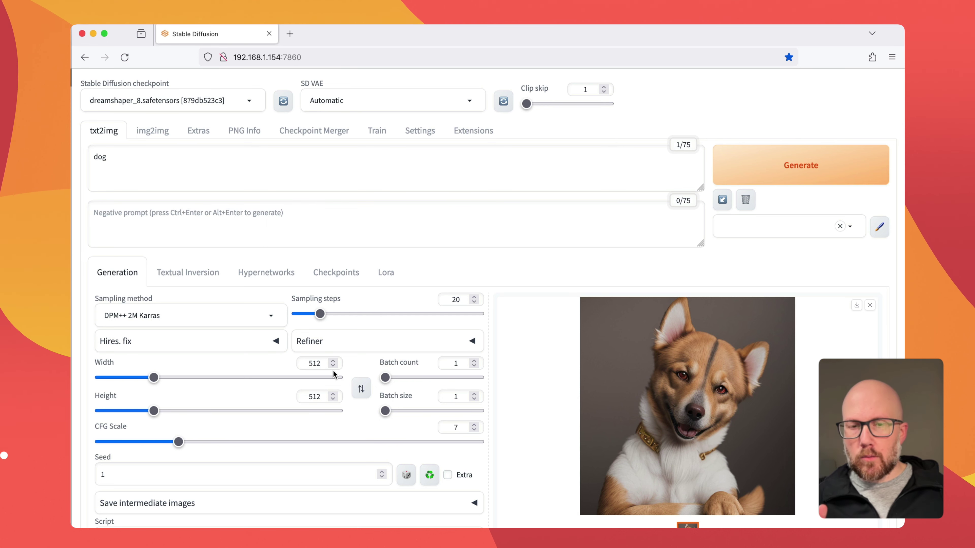
Generate the seed 3 dog alone, then change Seed back to 1
{"action": "scroll", "coordinate": [380, 378], "scroll_direction": "down", "scroll_amount": 1}
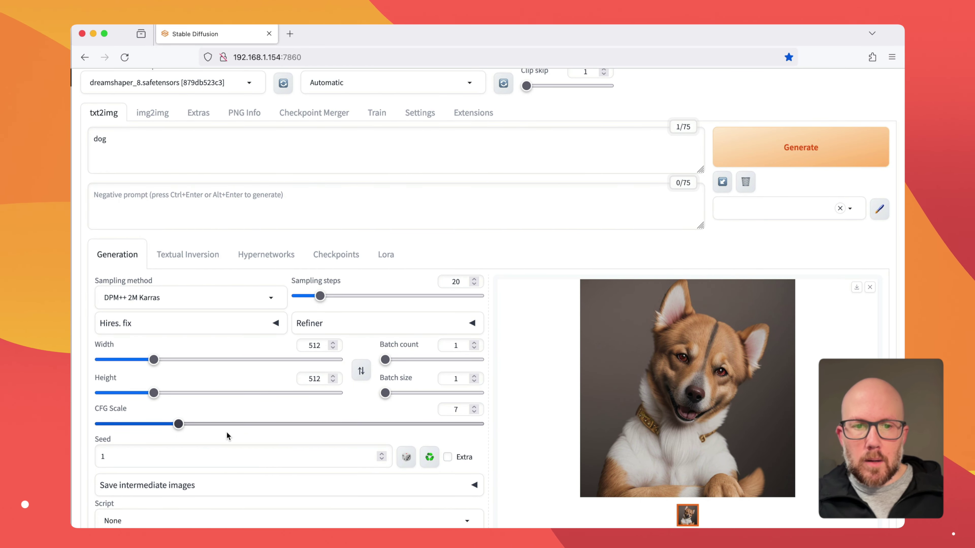
{"action": "left_click", "coordinate": [134, 455]}
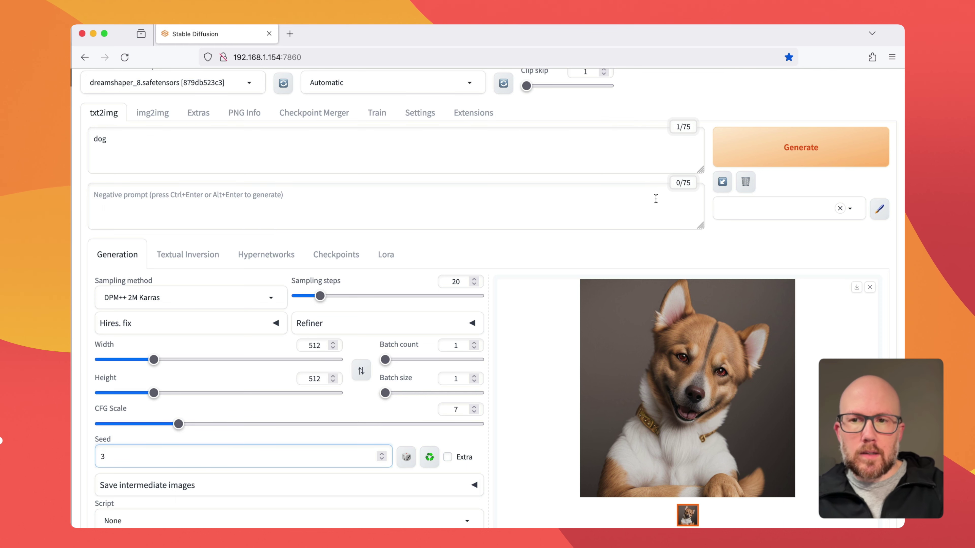
{"action": "key", "text": "ctrl+Return"}
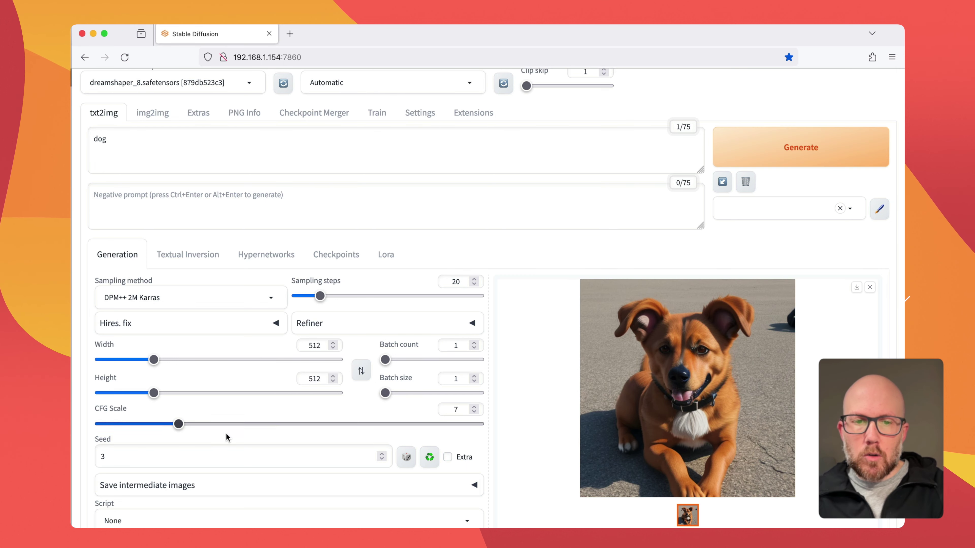
{"action": "double_click", "coordinate": [181, 453]}
{"action": "type", "text": "1"}
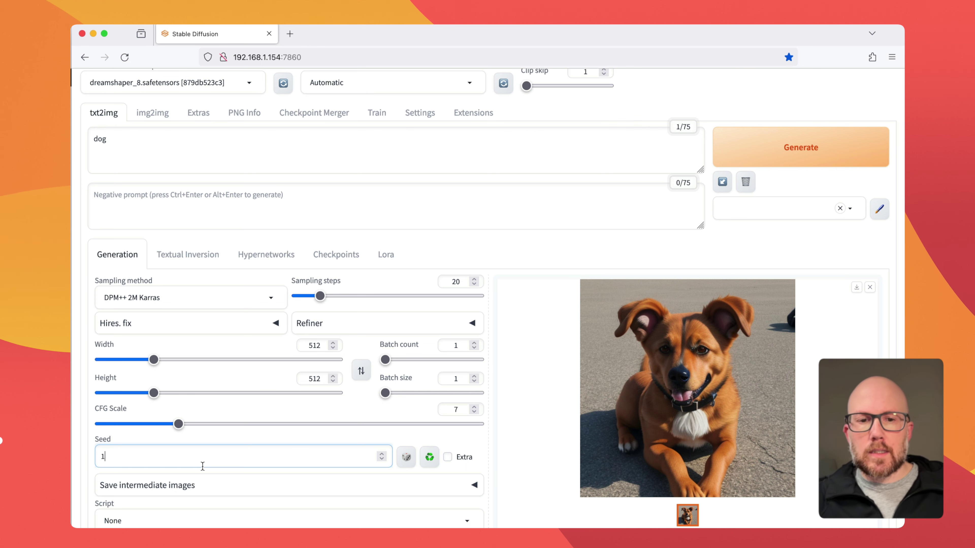
Select the X/Y/Z plot script and set the X axis to Var. seed with value 3
{"action": "left_click", "coordinate": [223, 521]}
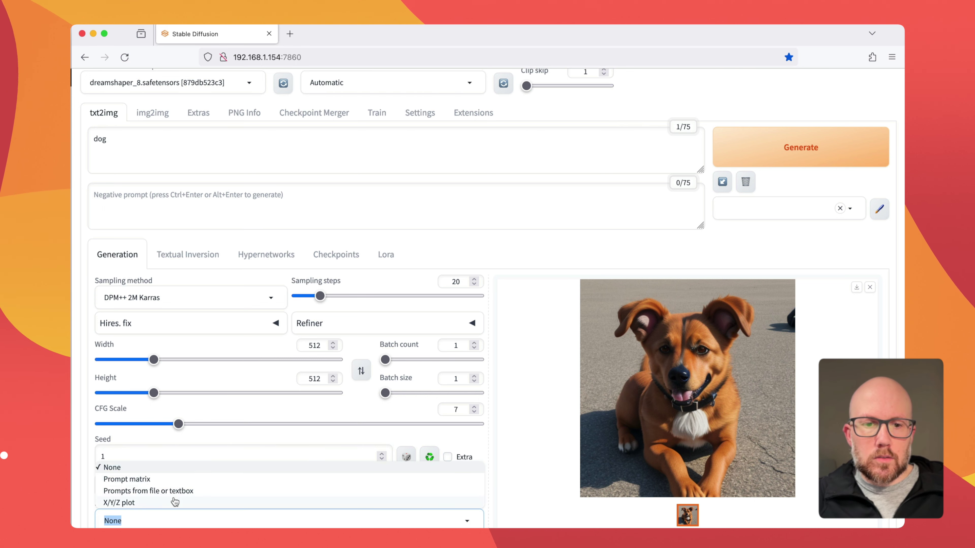
{"action": "left_click", "coordinate": [185, 505]}
{"action": "scroll", "coordinate": [178, 469], "scroll_direction": "down", "scroll_amount": 5}
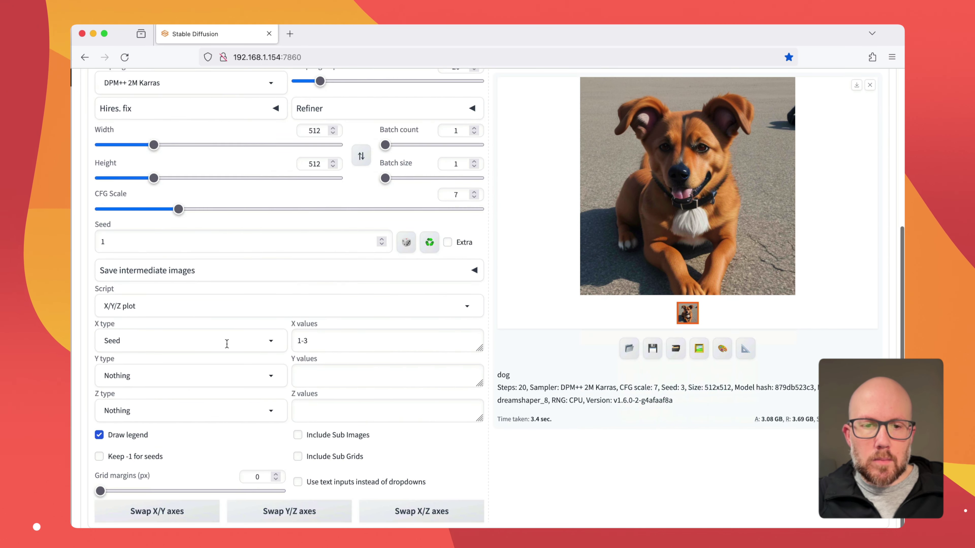
{"action": "left_click", "coordinate": [216, 341]}
{"action": "left_click", "coordinate": [117, 104]}
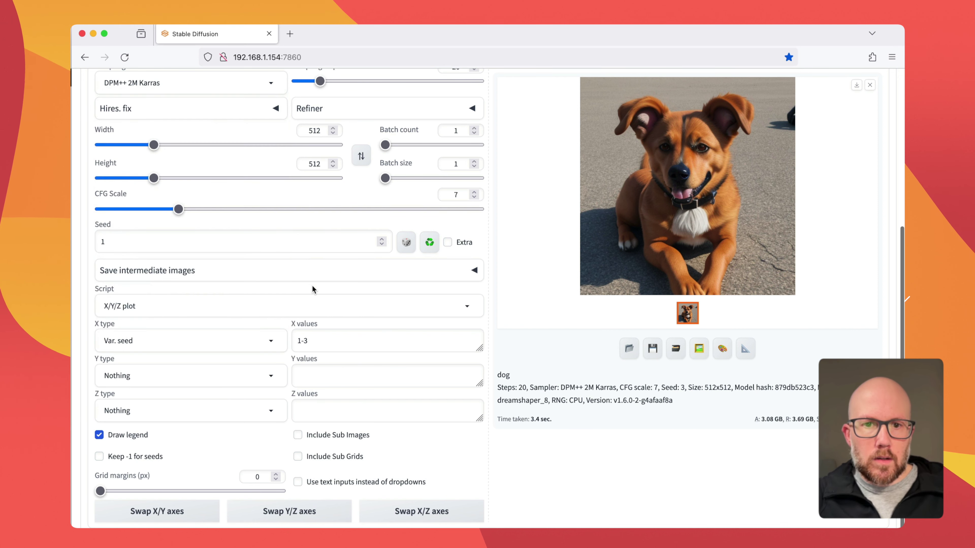
{"action": "left_click", "coordinate": [295, 336]}
{"action": "key", "text": "super+a"}
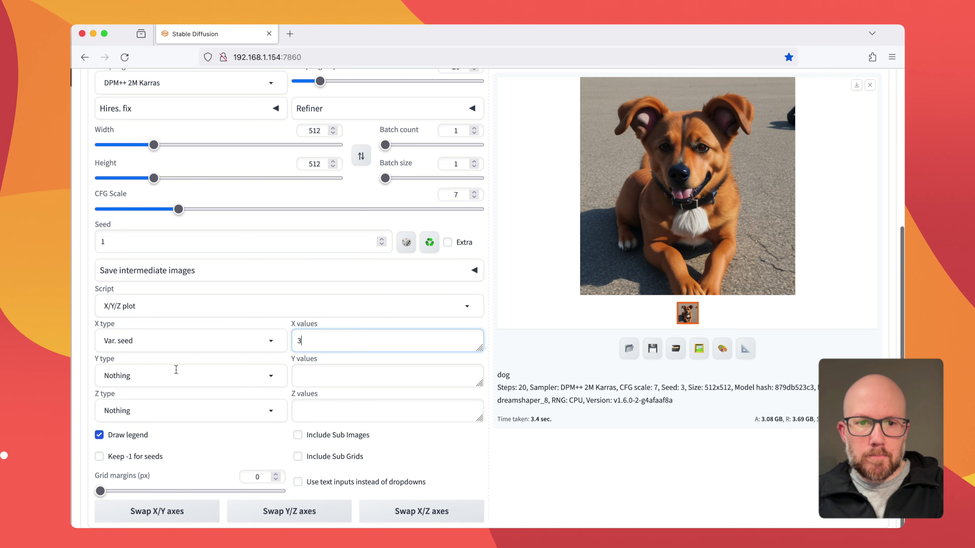
Set the Y axis to Var. strength 0.0-1.0(+0.2) and generate the grid
{"action": "left_click", "coordinate": [184, 375]}
{"action": "left_click", "coordinate": [159, 126]}
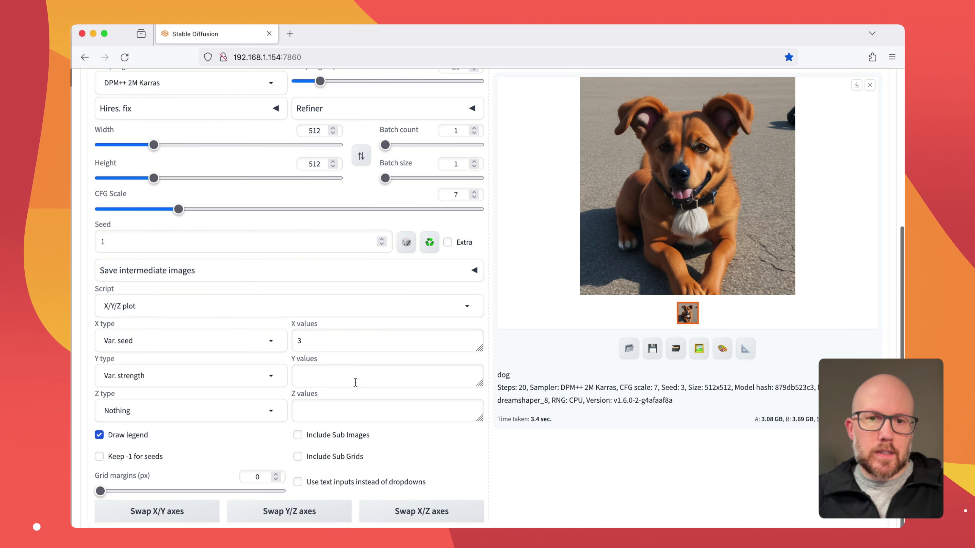
{"action": "left_click", "coordinate": [359, 374]}
{"action": "type", "text": "0.0-1.0(+0.2"}
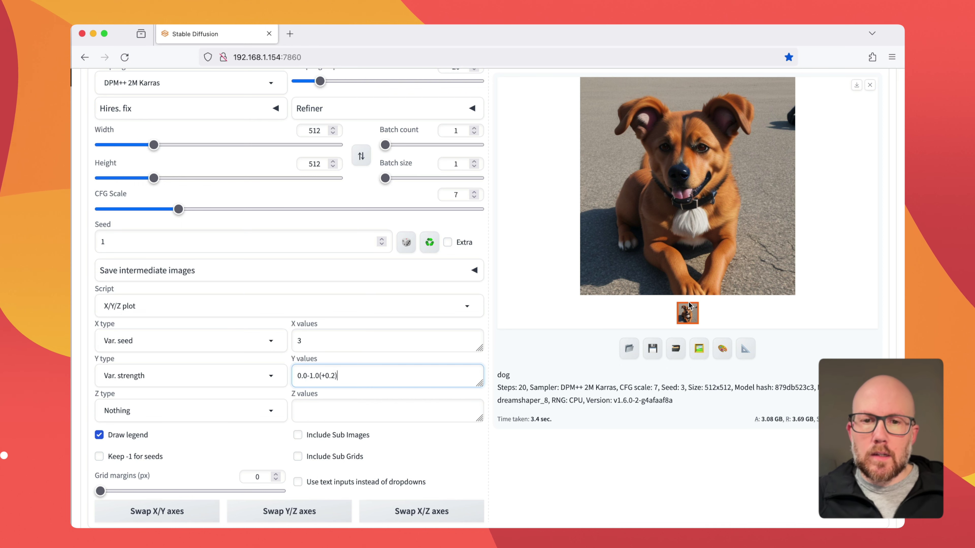
{"action": "scroll", "coordinate": [652, 231], "scroll_direction": "up", "scroll_amount": 5}
{"action": "left_click", "coordinate": [800, 94]}
{"action": "scroll", "coordinate": [640, 241], "scroll_direction": "down", "scroll_amount": 3}
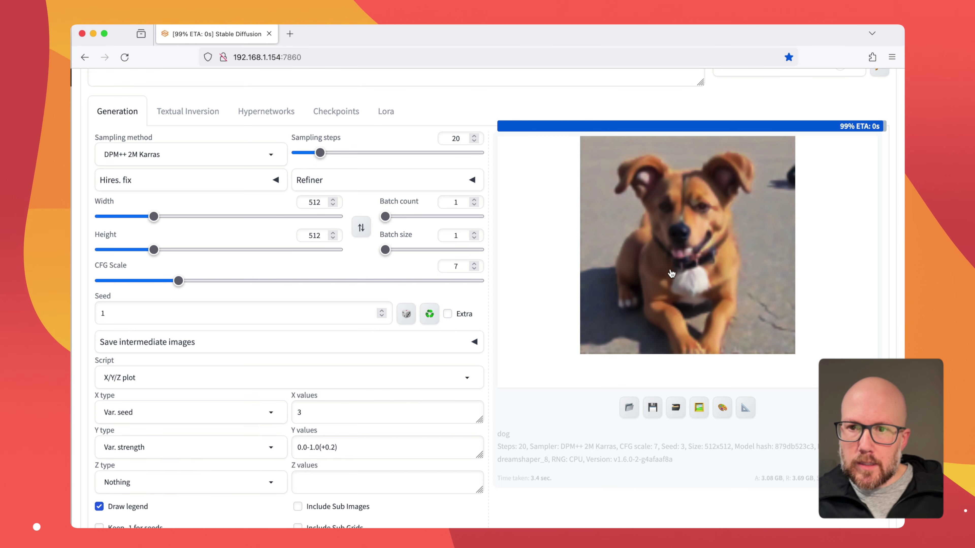
View the six-dog grid (variation strength 0.0 to 1.0) at full size twice to compare strengths
{"action": "left_click", "coordinate": [696, 270]}
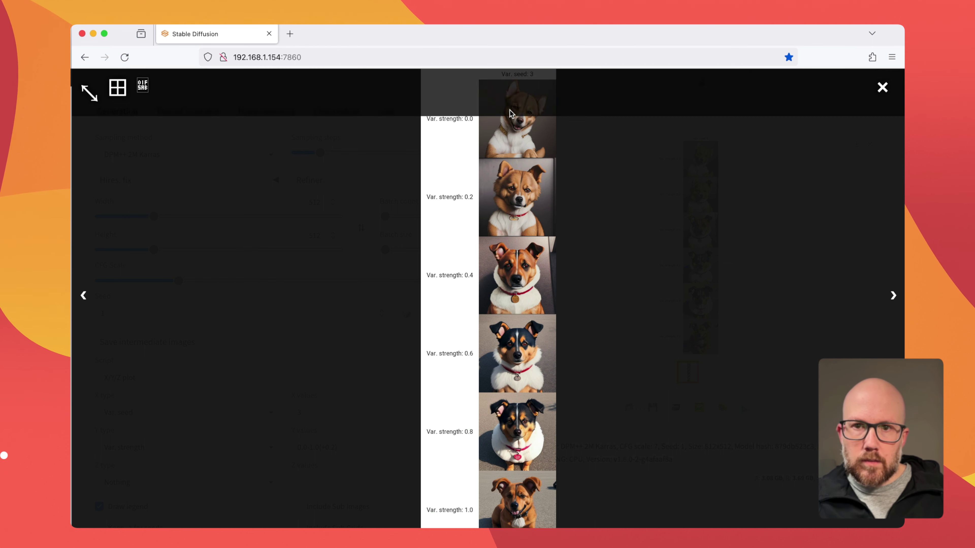
{"action": "left_click", "coordinate": [629, 160]}
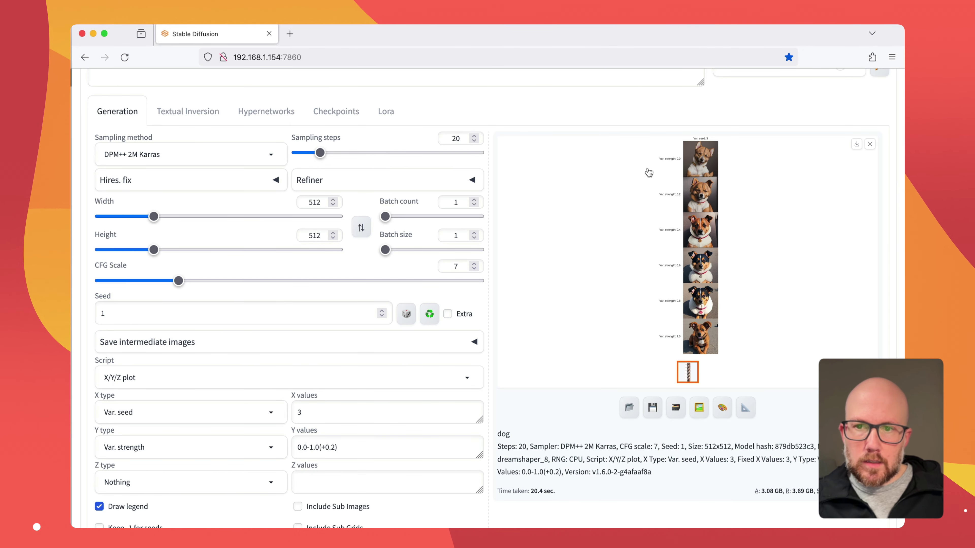
{"action": "left_click", "coordinate": [687, 229]}
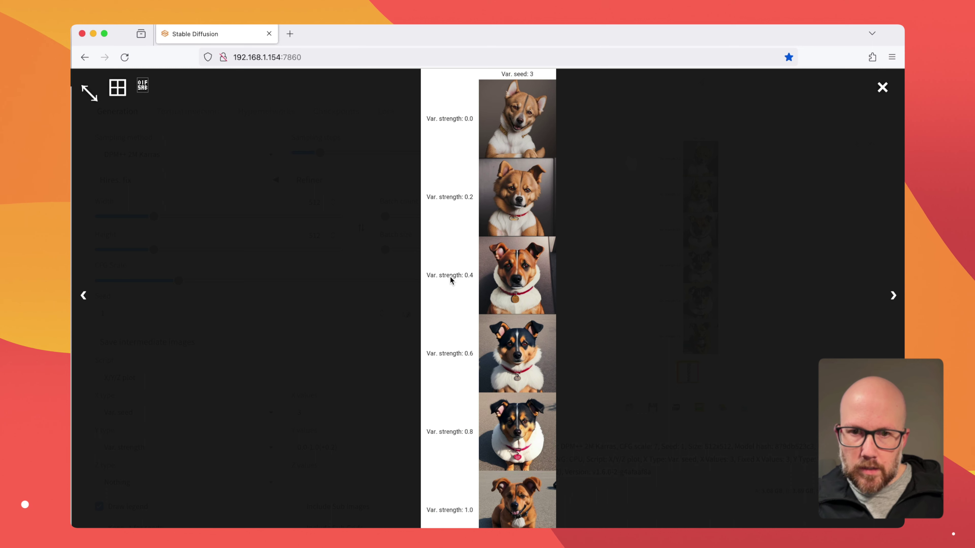
{"action": "left_click", "coordinate": [590, 284]}
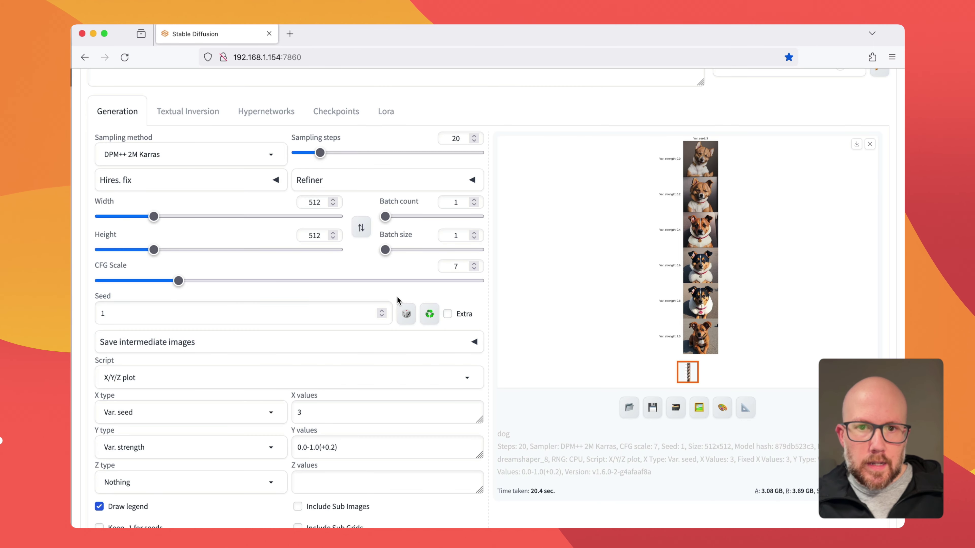
Set Script to None and enable Extra with variation seed 3 at strength 0.4
{"action": "left_click", "coordinate": [291, 374]}
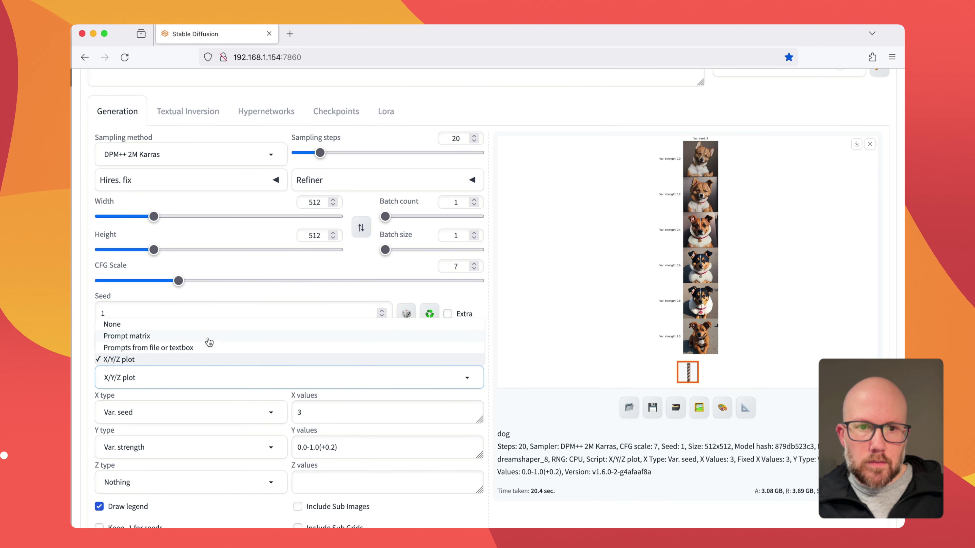
{"action": "left_click", "coordinate": [112, 320]}
{"action": "left_click", "coordinate": [461, 314]}
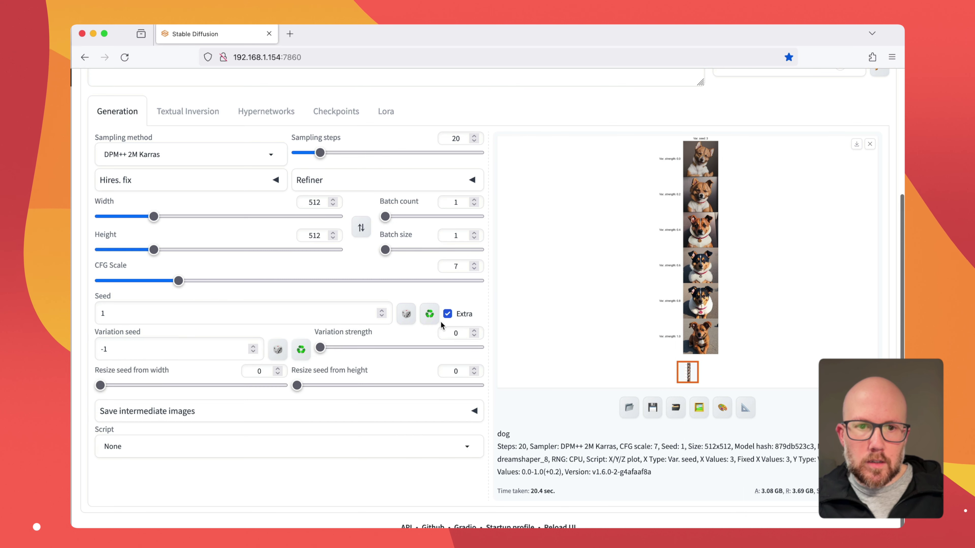
{"action": "left_click_drag", "start_coordinate": [323, 349], "coordinate": [383, 345]}
{"action": "left_click_drag", "start_coordinate": [123, 349], "coordinate": [73, 350]}
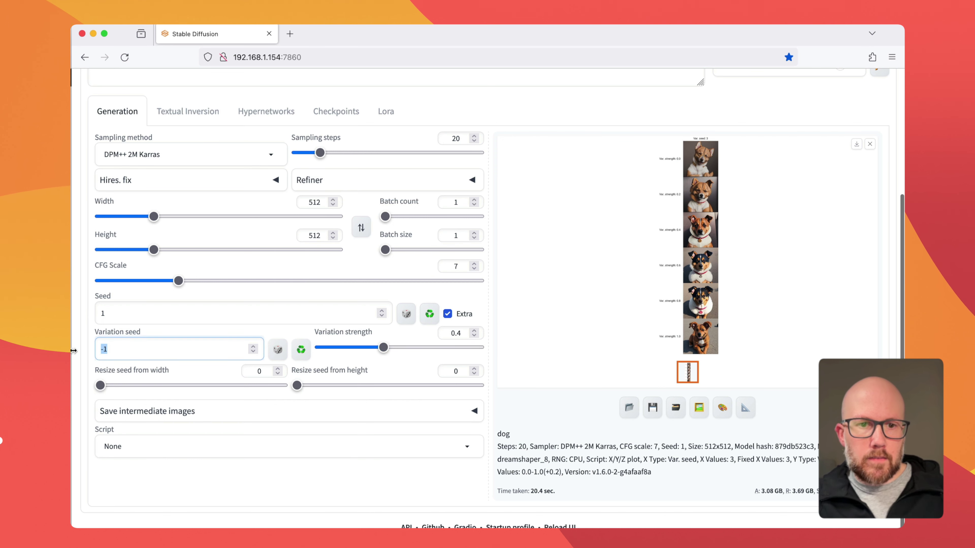
{"action": "type", "text": "3"}
{"action": "scroll", "coordinate": [327, 296], "scroll_direction": "up", "scroll_amount": 5}
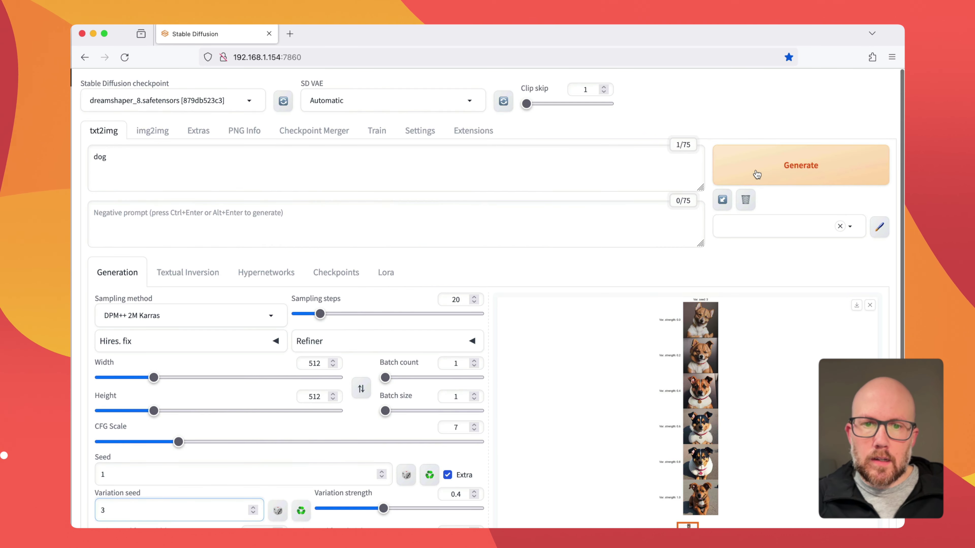
Generate the single seed-1 dog blended toward seed 3 and review the result
{"action": "left_click", "coordinate": [752, 169]}
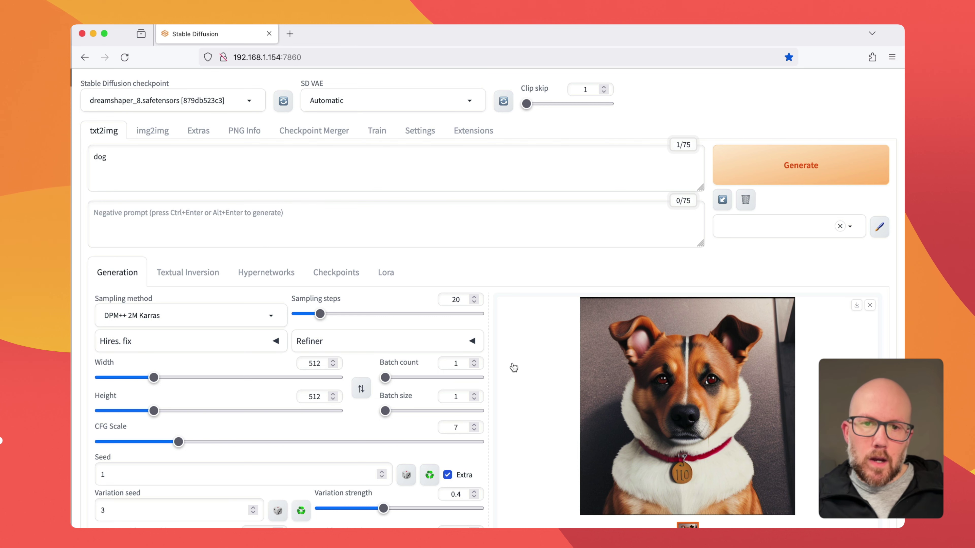
{"action": "scroll", "coordinate": [514, 368], "scroll_direction": "down", "scroll_amount": 1}
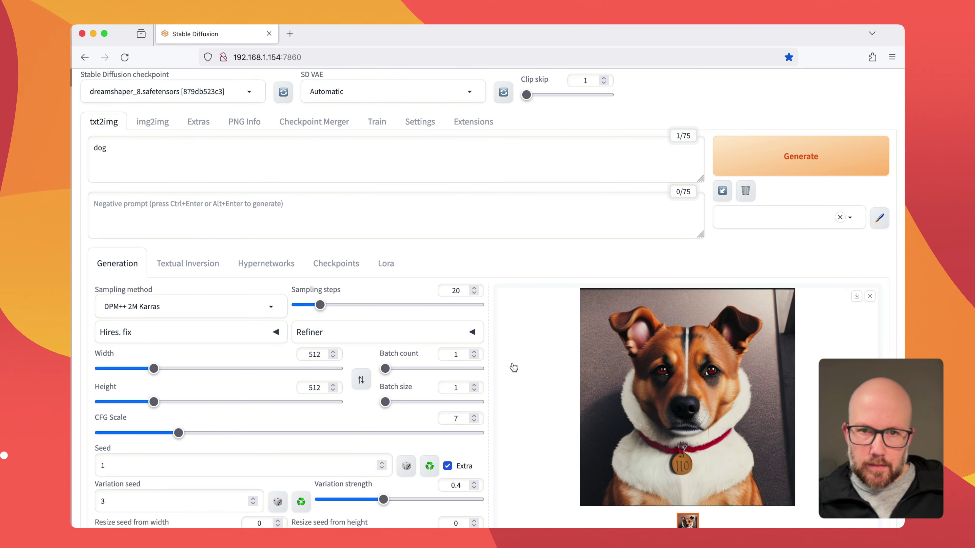
{"action": "scroll", "coordinate": [514, 368], "scroll_direction": "up", "scroll_amount": 1}
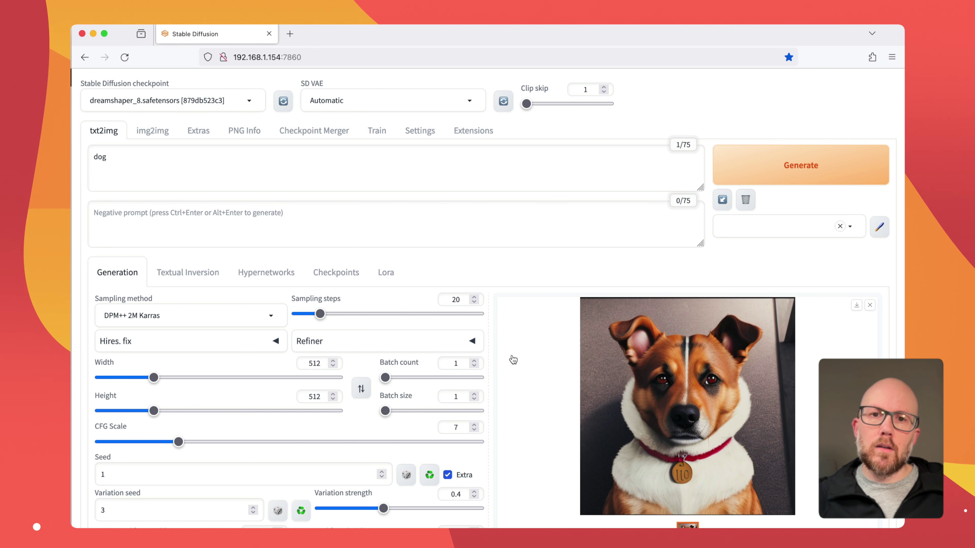
{"action": "left_click", "coordinate": [418, 131]}
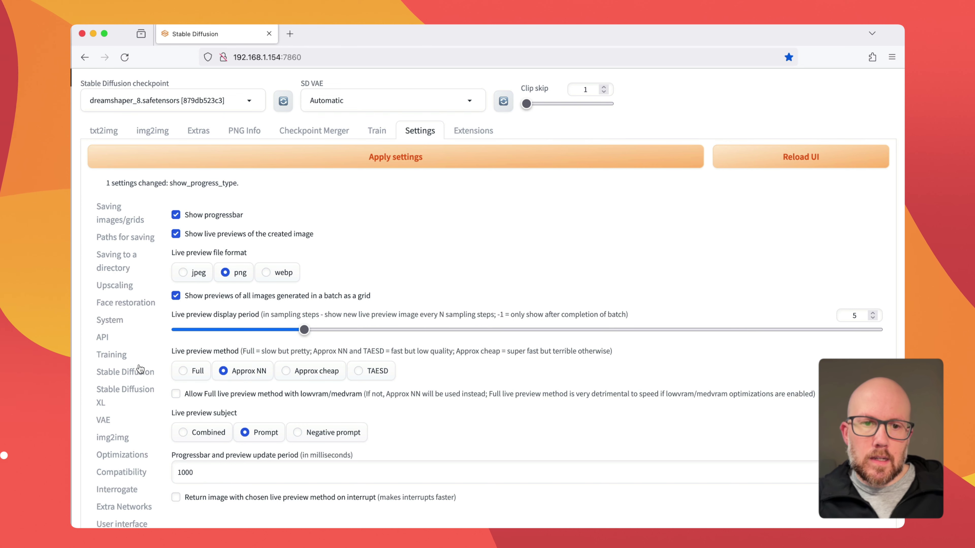
{"action": "left_click", "coordinate": [125, 372]}
{"action": "scroll", "coordinate": [263, 338], "scroll_direction": "down", "scroll_amount": 3}
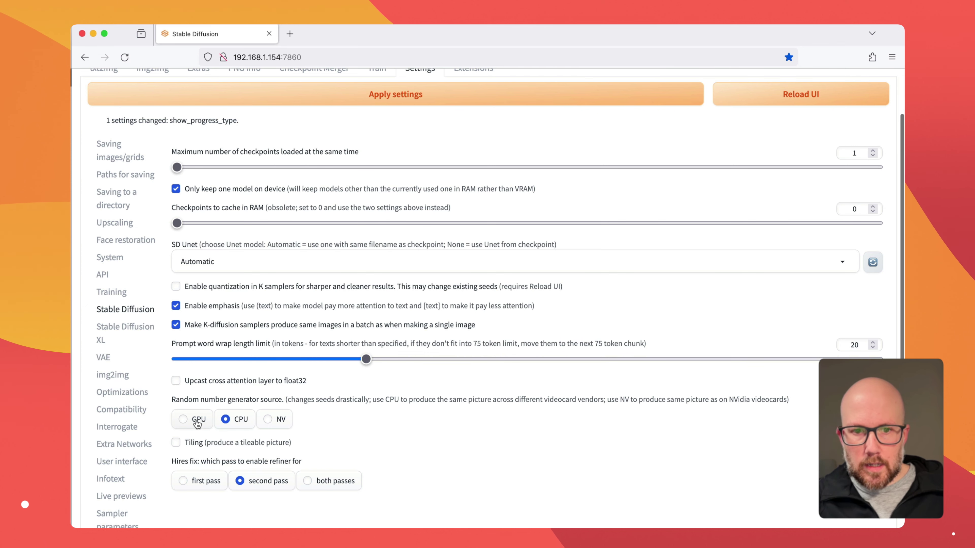
{"action": "scroll", "coordinate": [280, 389], "scroll_direction": "up", "scroll_amount": 2}
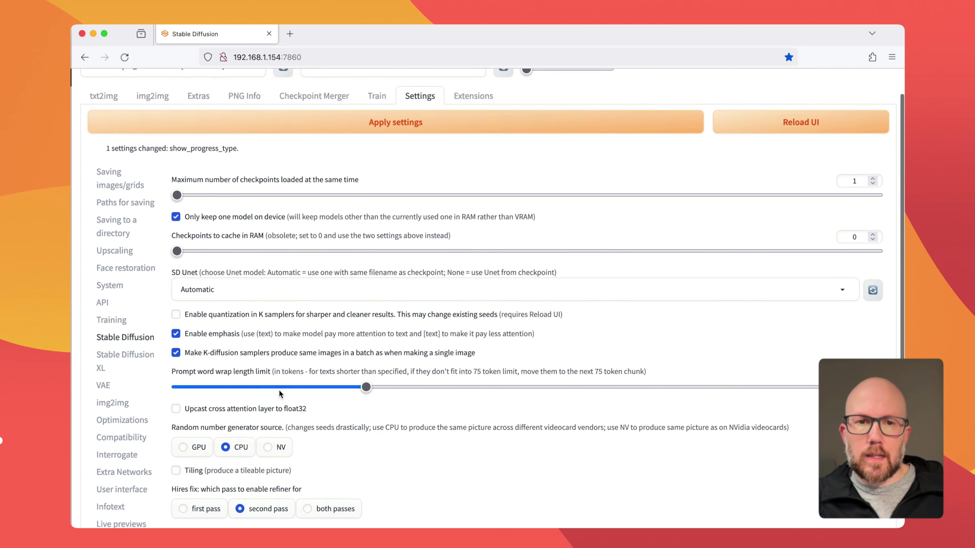